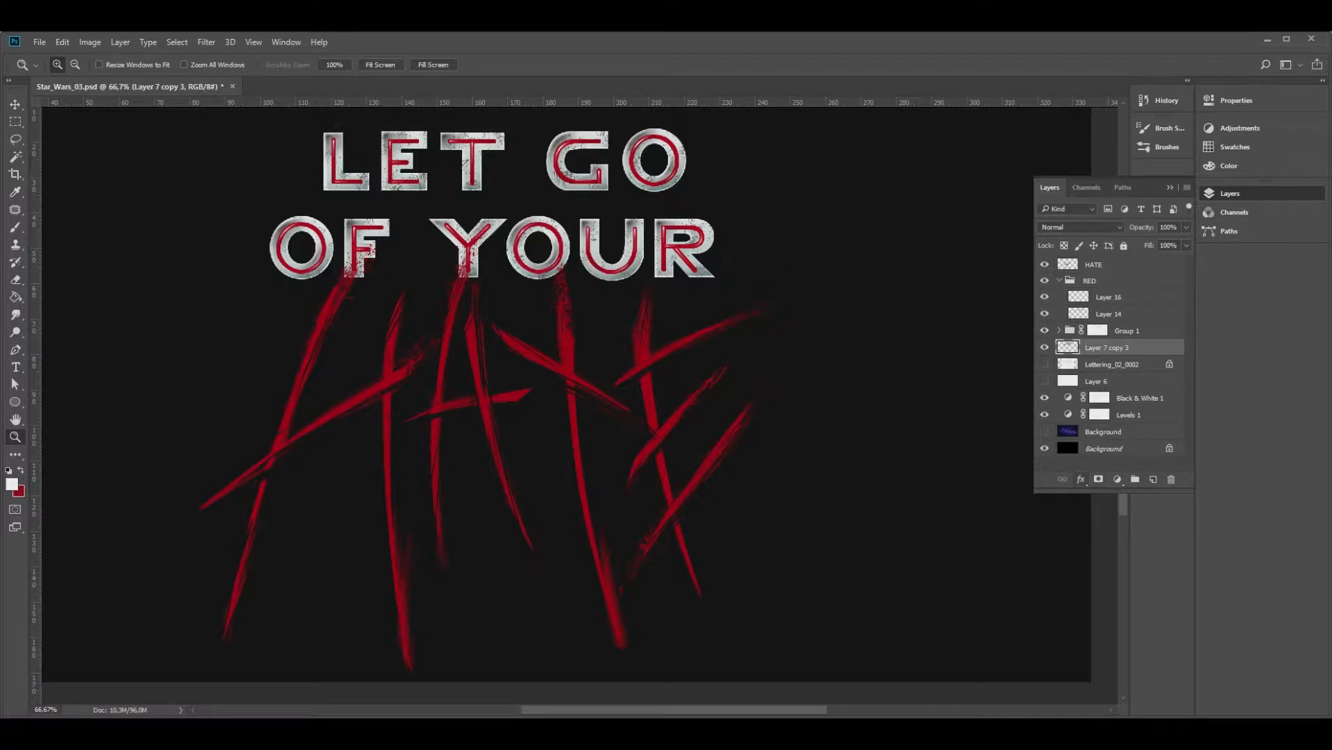
- Add an Outer Glow to the Layer 7 copy 3 lettering with the blue glow colour #4d93d5
click(1081, 479)
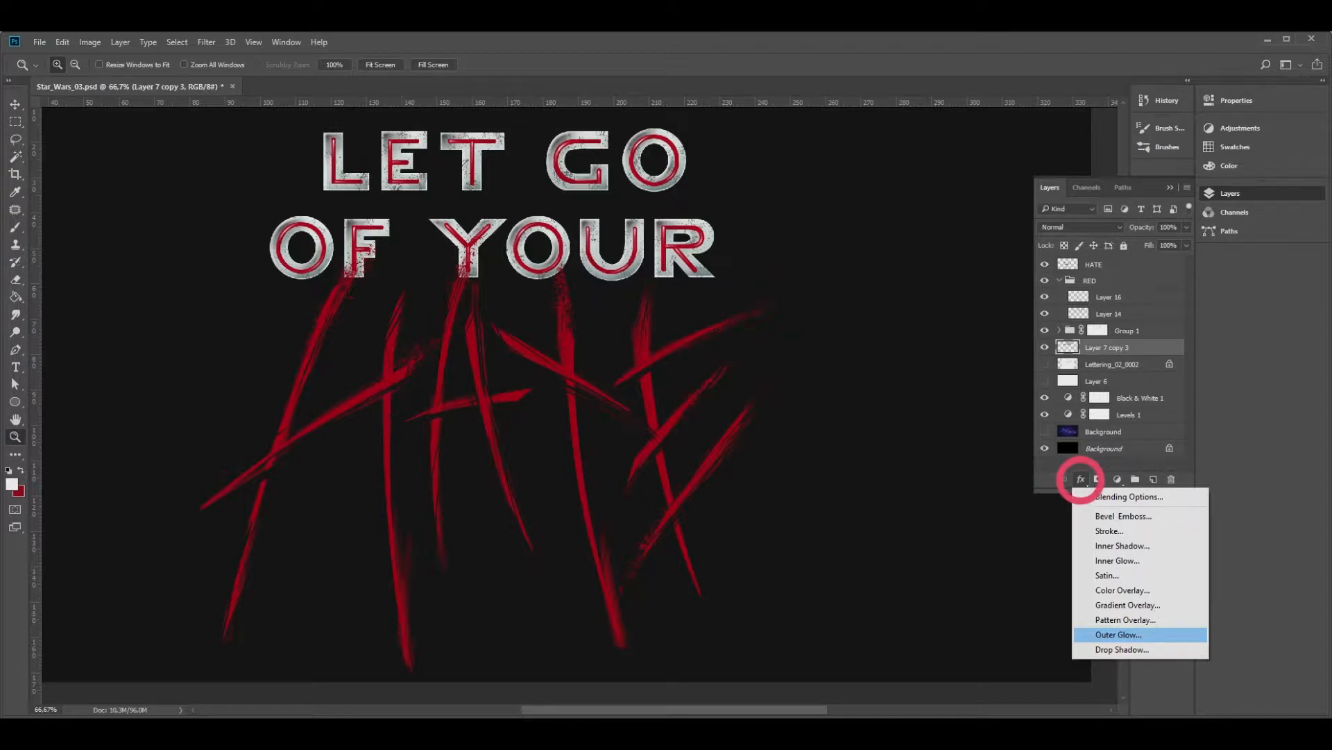
click(1119, 634)
click(916, 260)
click(771, 292)
text(4db7d5)
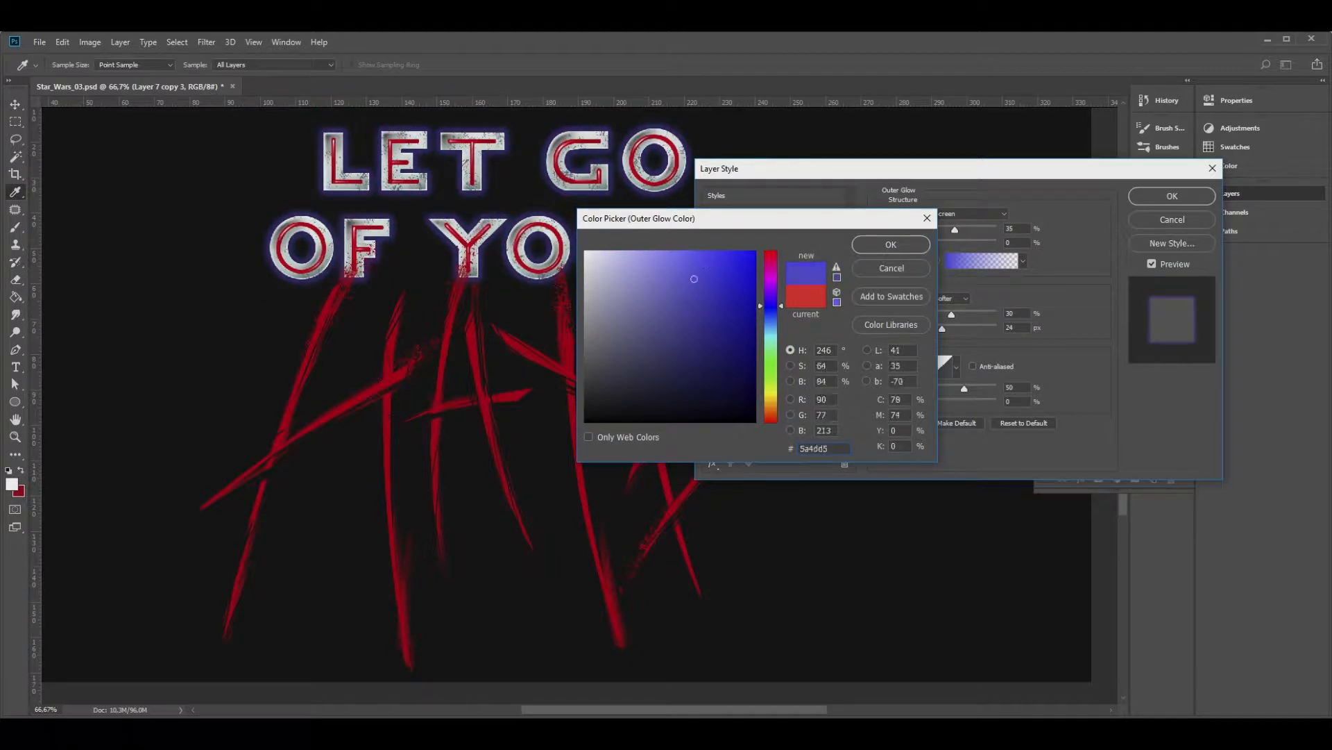
mouse_move(771, 331)
mouse_down()
mouse_move(771, 311)
mouse_move(771, 323)
mouse_up()
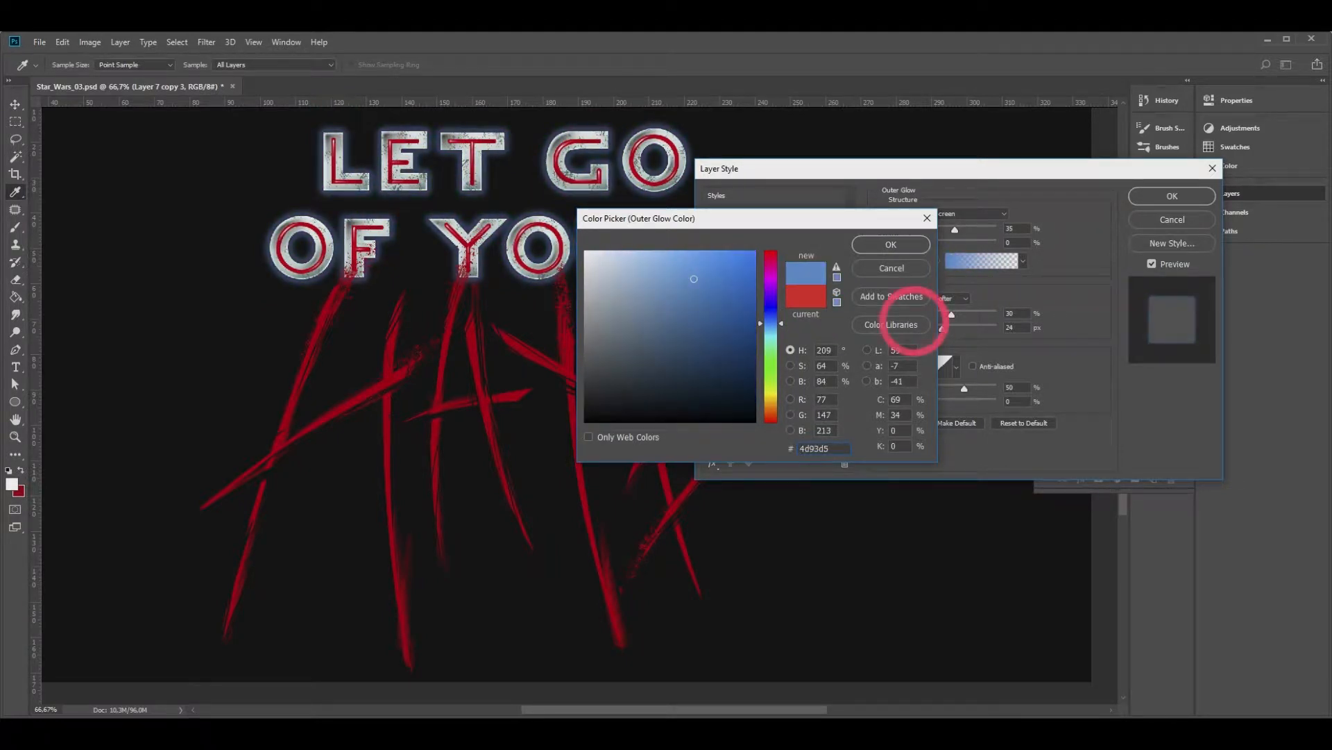
key(Return)
key(Return)
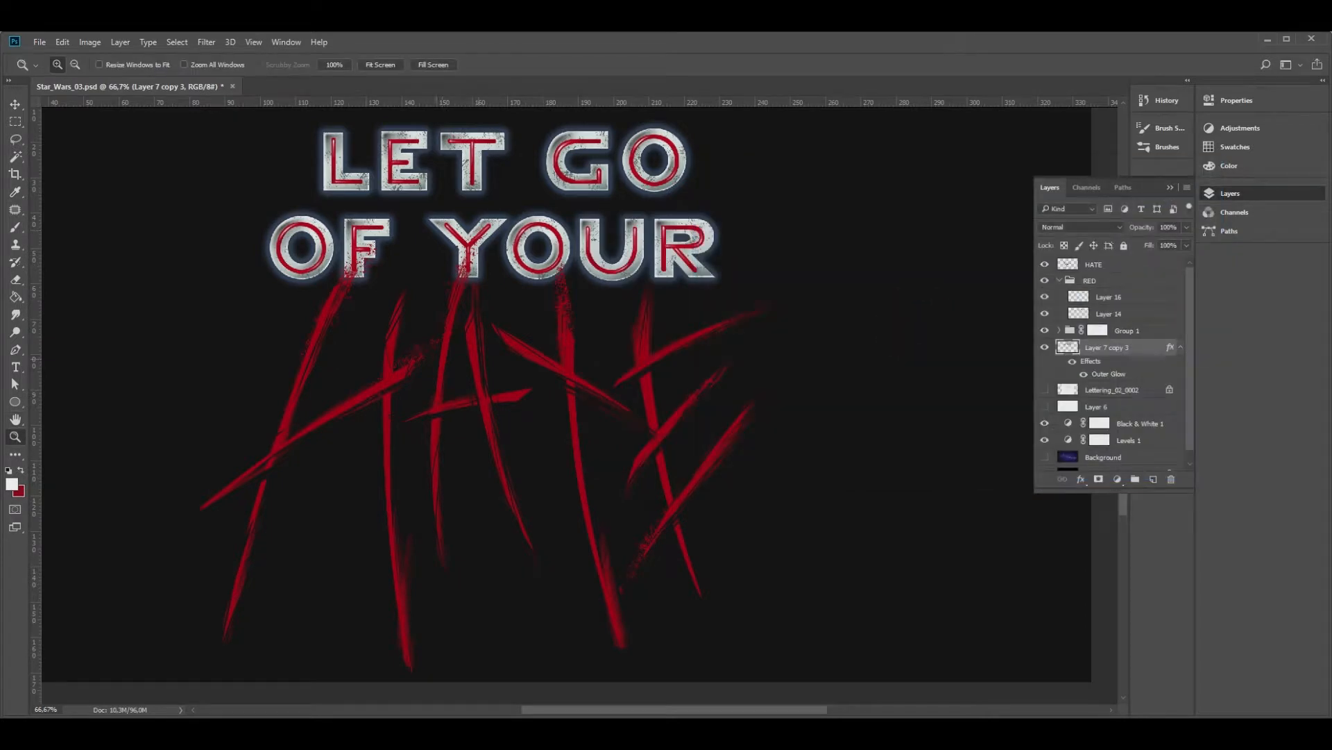
- Add a layer mask to the HATE layer and set the textured brush size to 37 px
alt+click(480, 387)
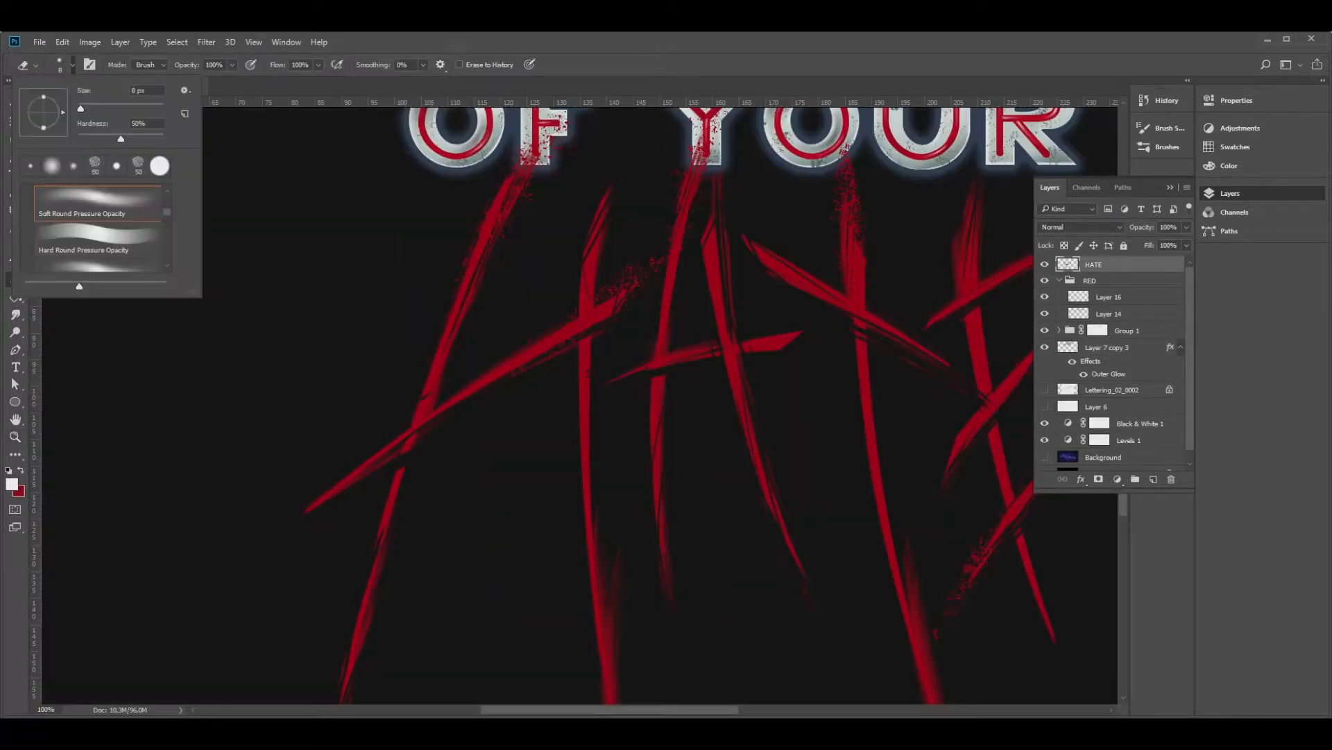
key(Return)
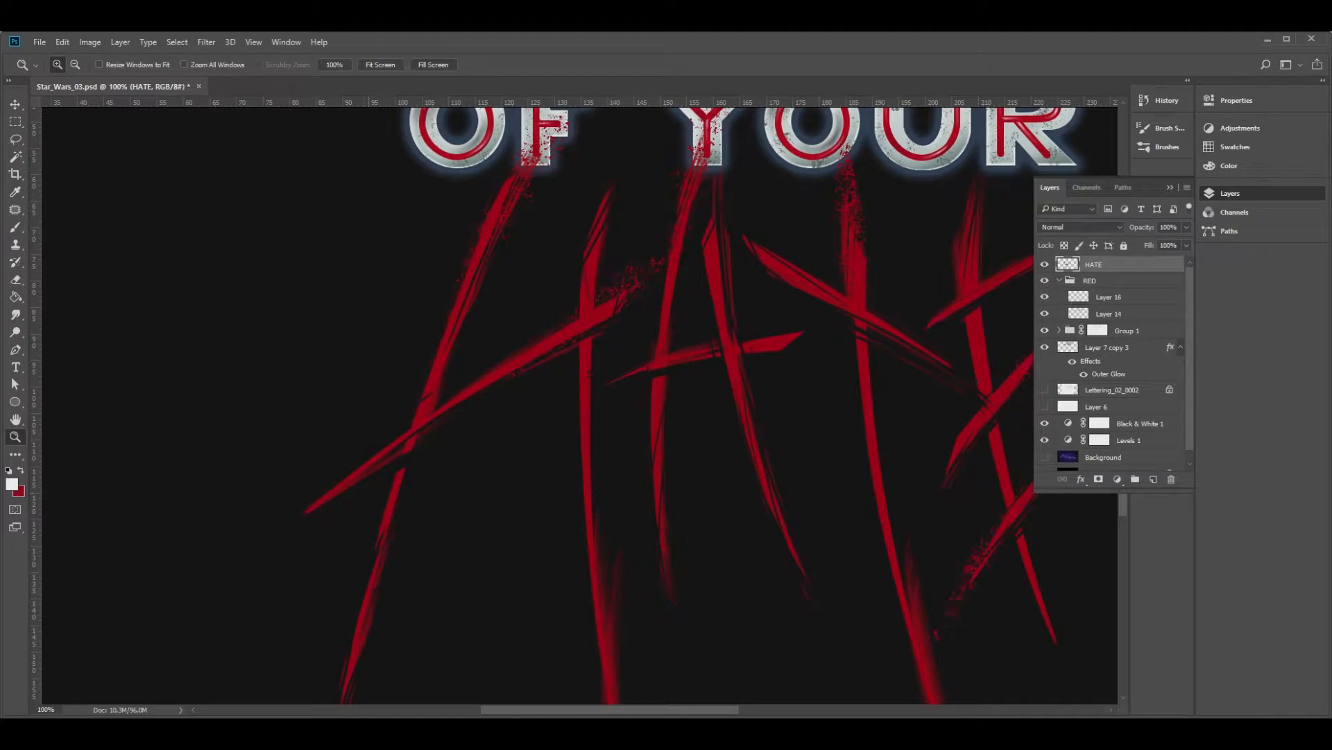
click(1099, 478)
click(72, 65)
text(37)
key(Return)
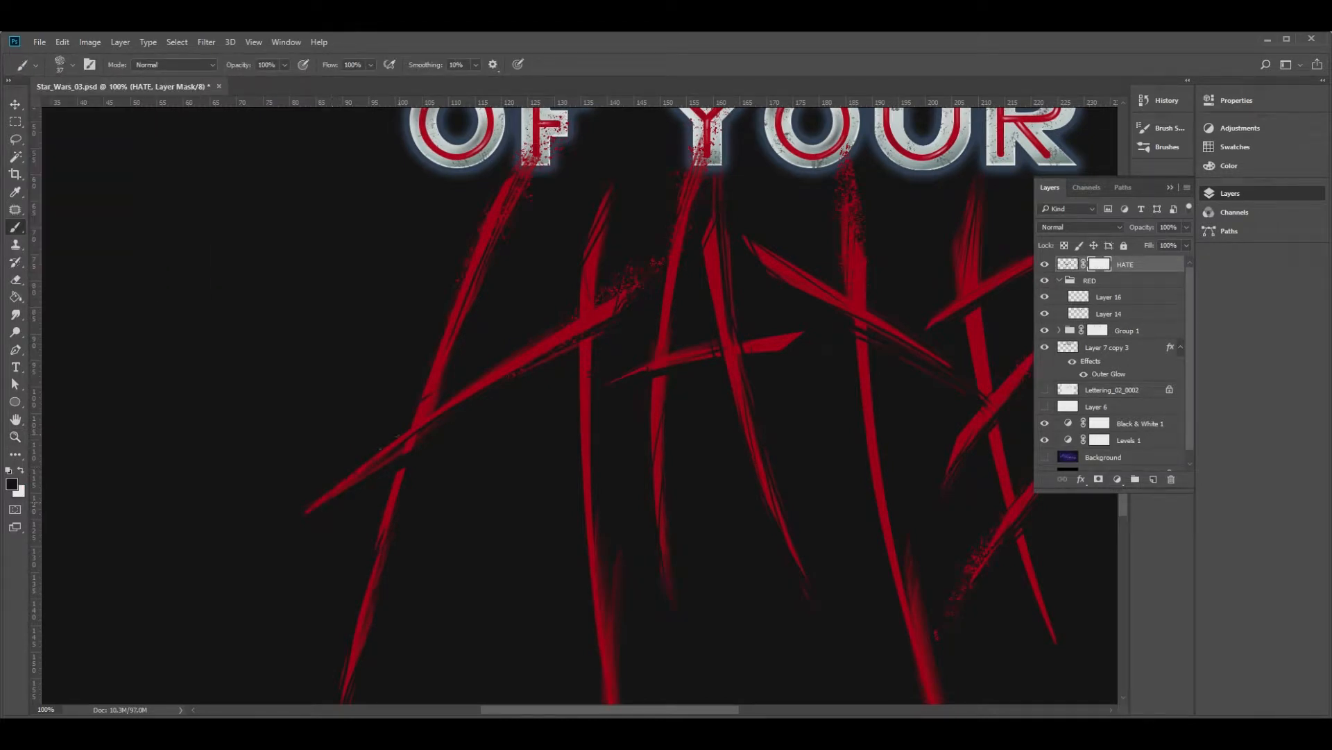
- Paint black on the HATE mask to roughen and taper the lower ends of the H and A scratches
scroll(415, 496, down, 5)
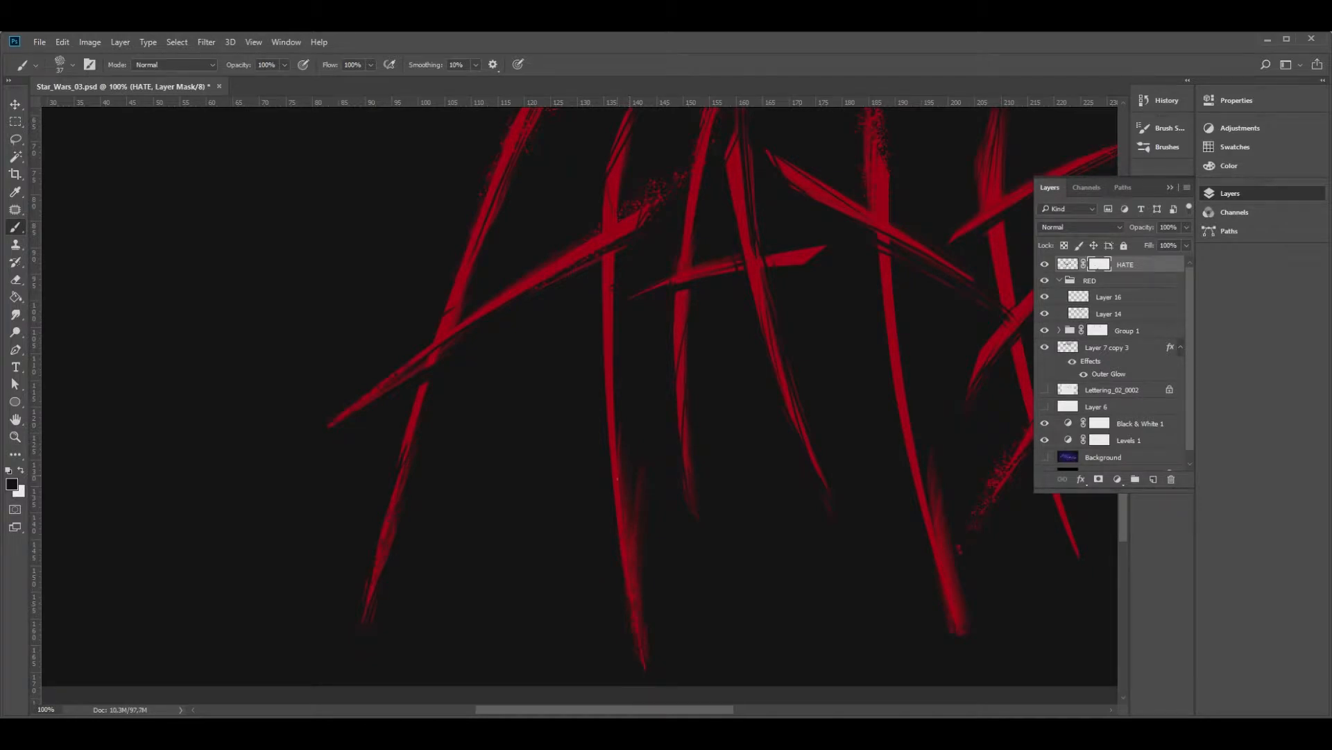
drag(576, 304, 532, 403)
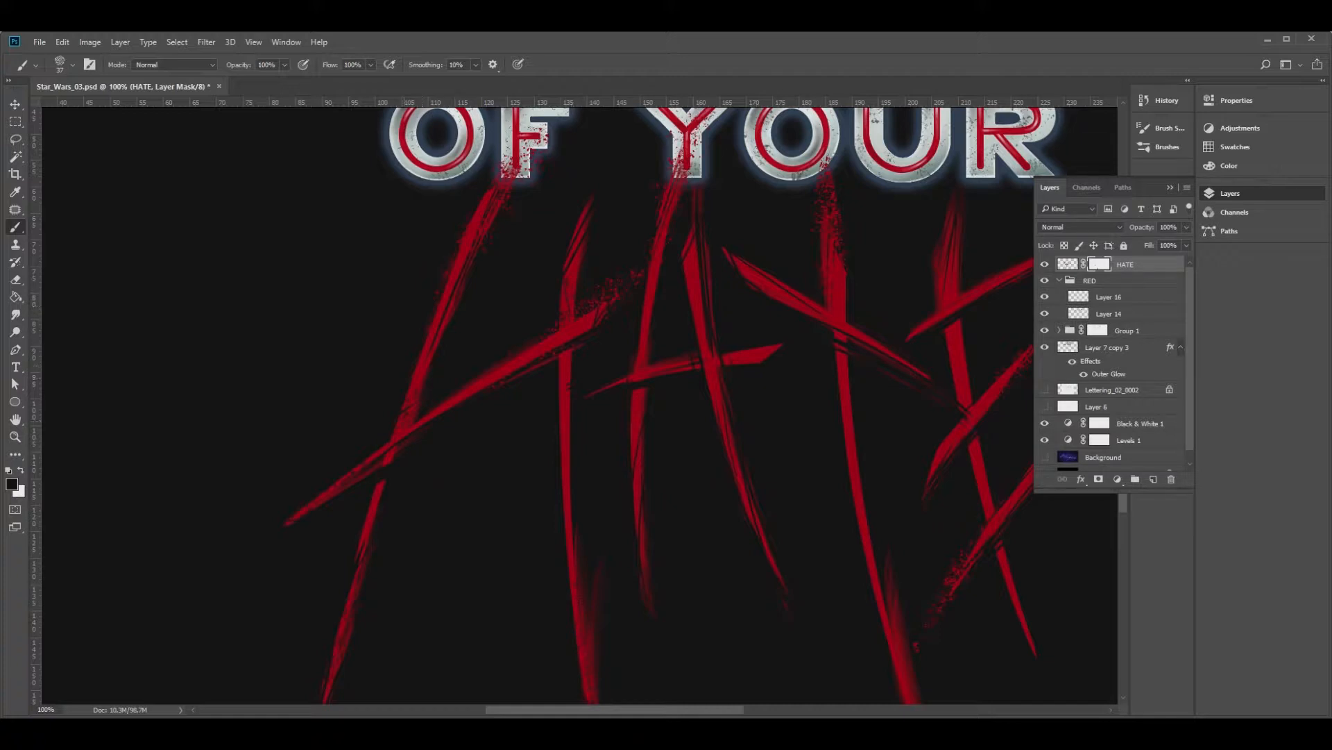
drag(658, 401, 553, 338)
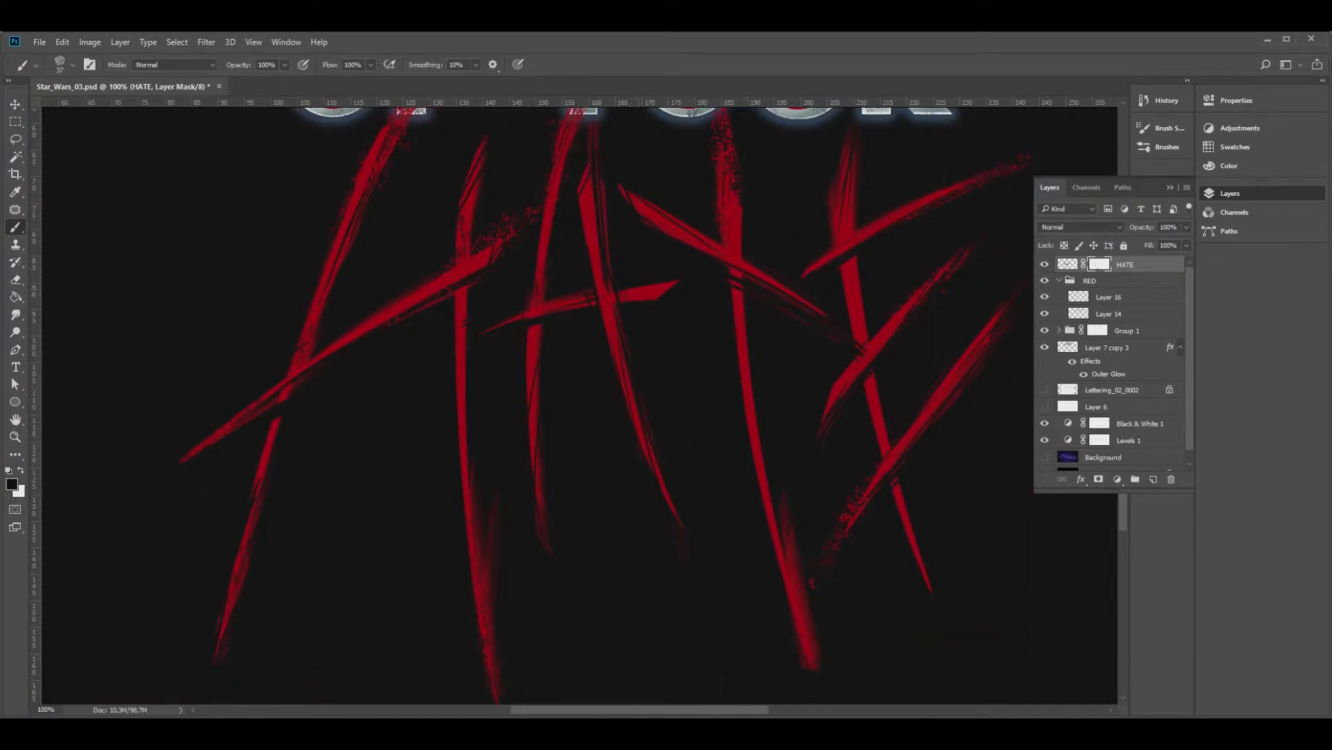
key(z)
alt+click(607, 369)
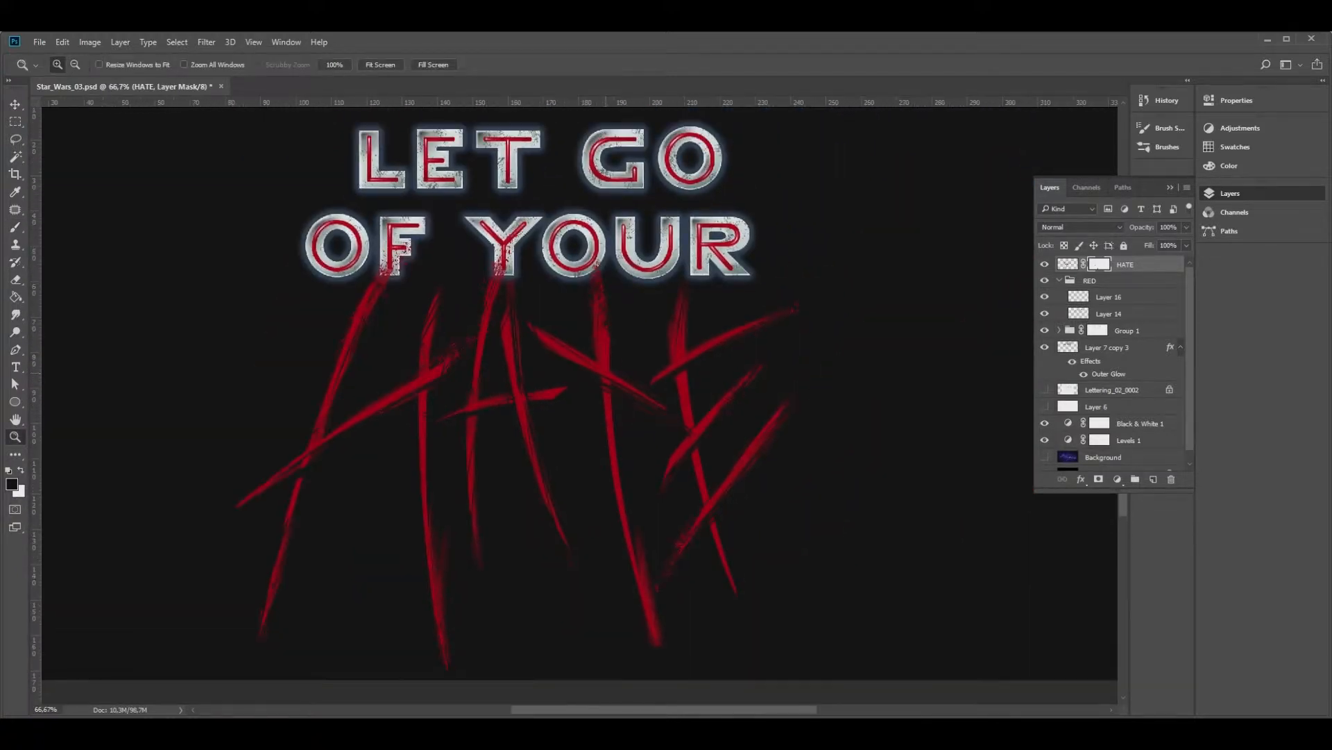
- Mask away the blunt lower end of the T and roughen the E's scratches on the HATE layer
key(ctrl+plus)
key(b)
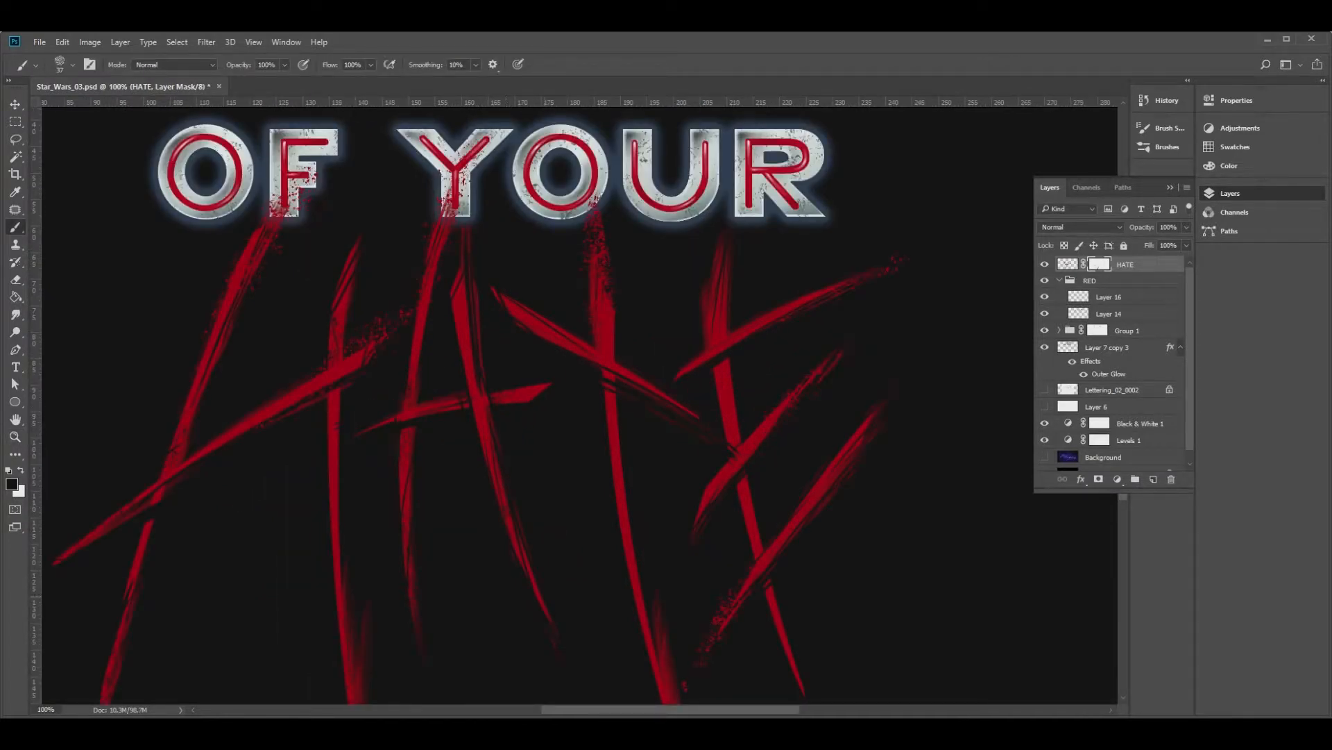
mouse_move(617, 358)
mouse_down()
mouse_move(542, 304)
mouse_move(583, 246)
mouse_up()
drag(597, 625, 595, 548)
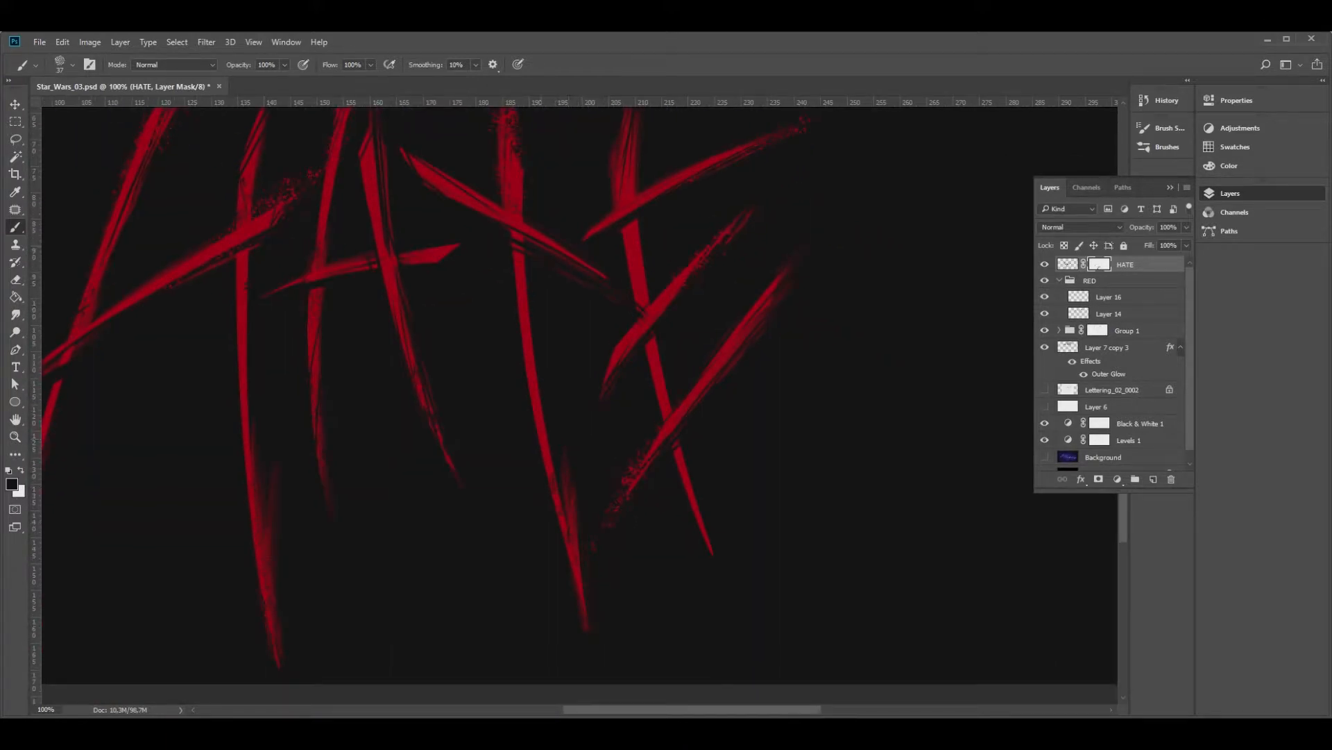
drag(555, 246, 385, 320)
click(348, 334)
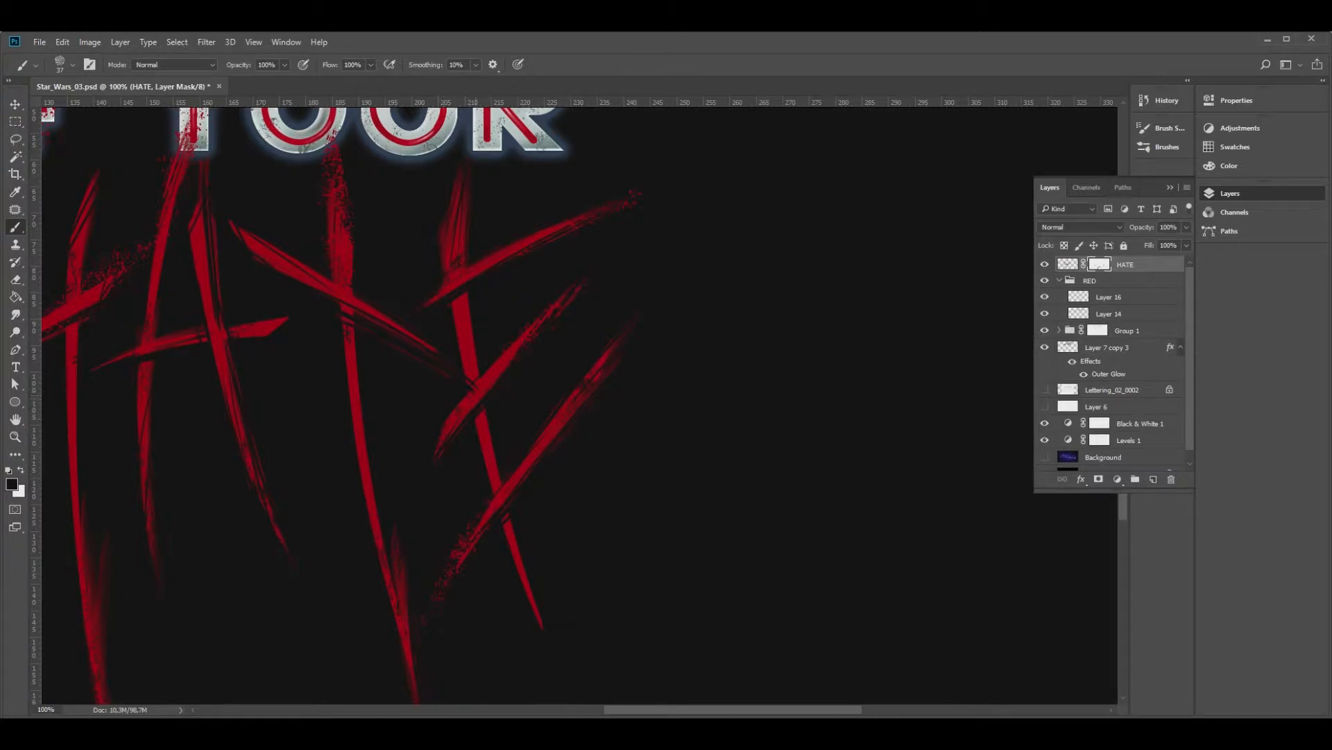
- Examine the masked edges of the HATE lettering at different magnifications
key(z)
alt+click(643, 433)
alt+click(642, 438)
click(642, 444)
click(551, 413)
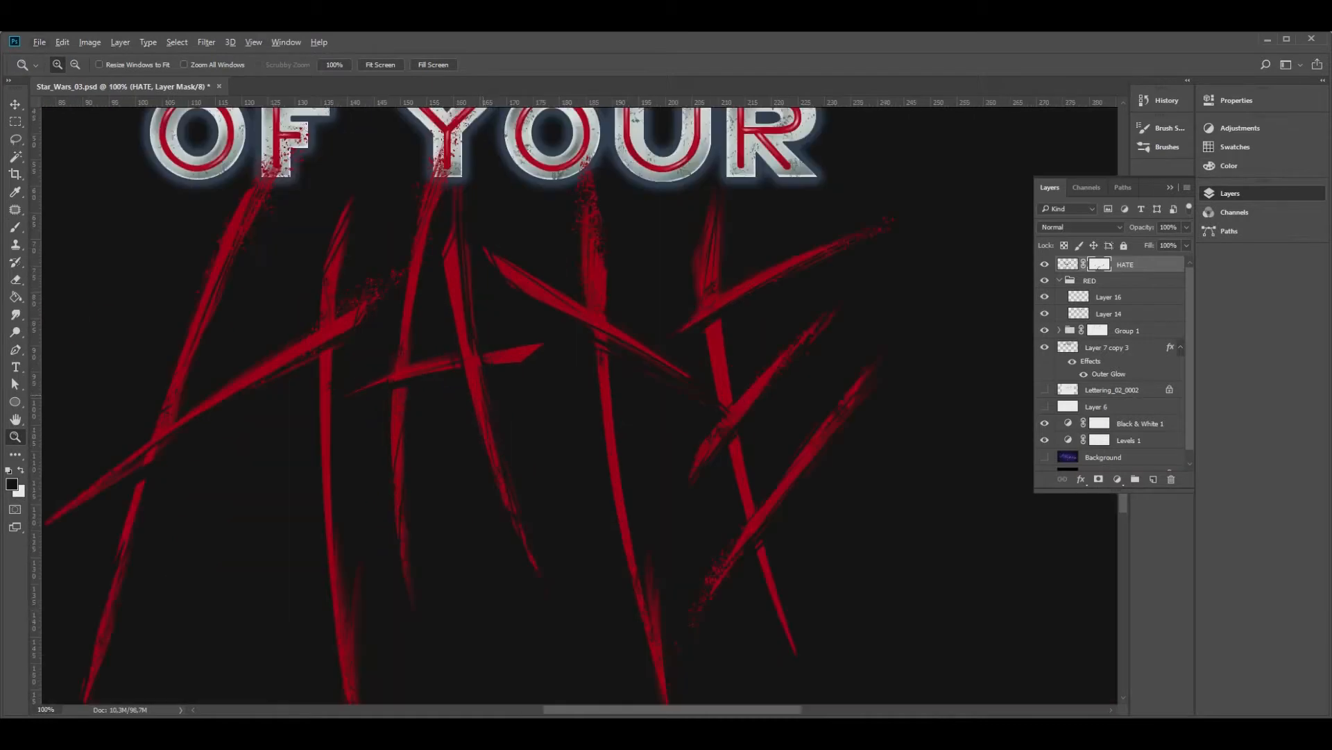
alt+click(555, 414)
alt+click(555, 414)
click(710, 472)
click(710, 471)
key(e)
click(72, 65)
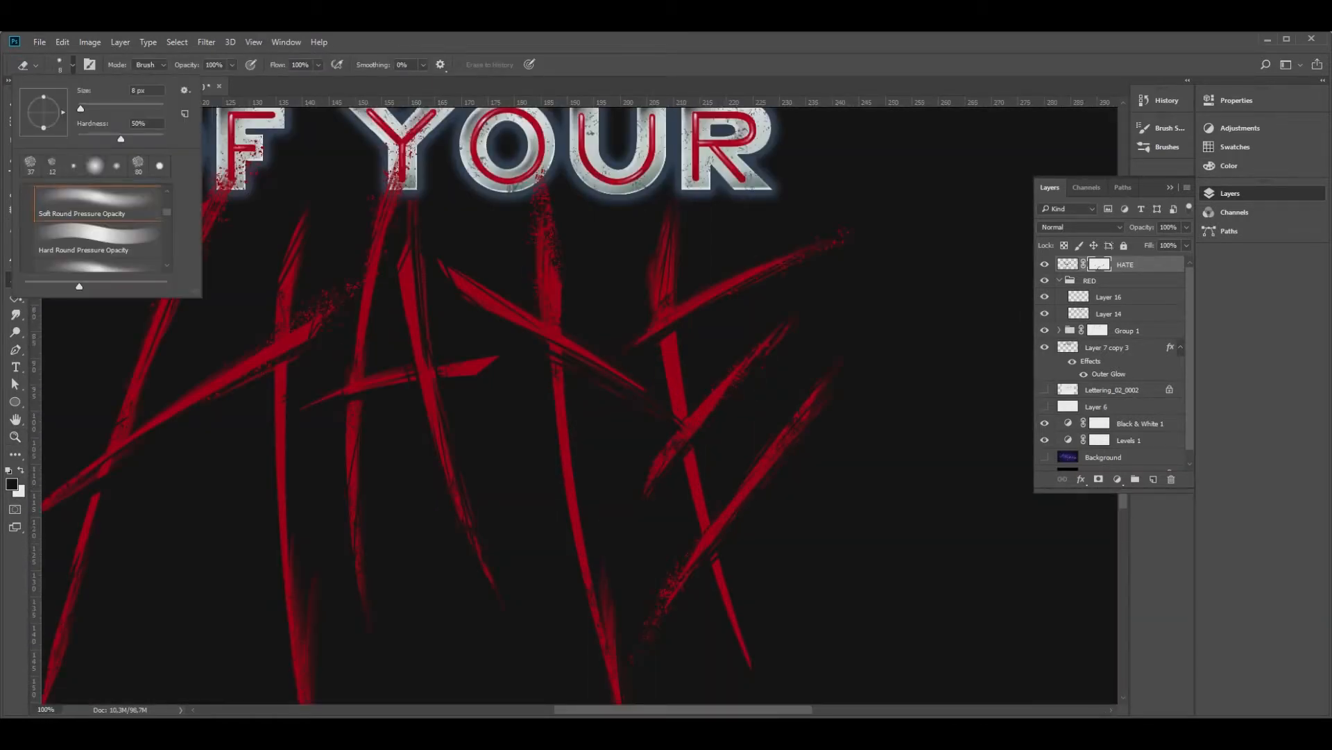
click(74, 166)
key(Return)
click(72, 64)
scroll(98, 243, up, 2)
click(98, 251)
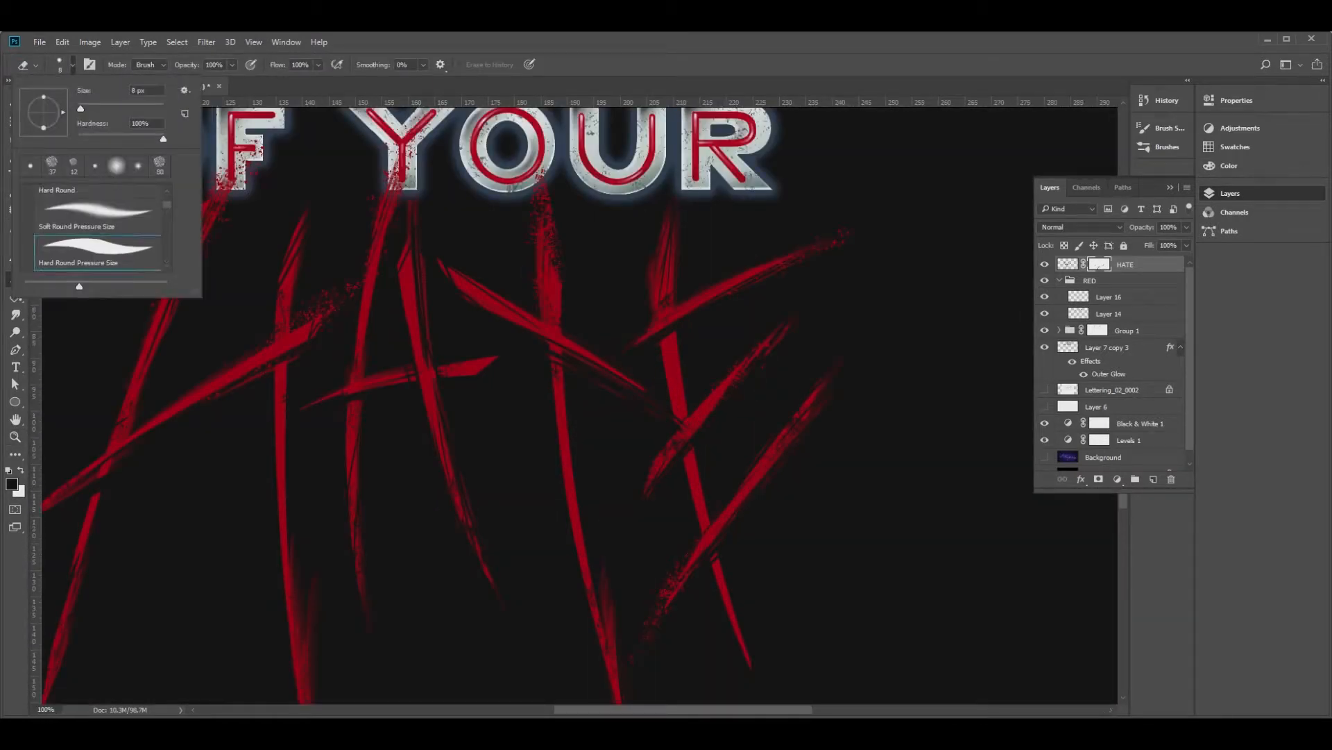
key(Return)
- Switch to the Hard Round Pressure Size brush and taper the lower tip of the E's vertical scratch on the mask
key(b)
click(72, 64)
click(97, 251)
key(Return)
key(Return)
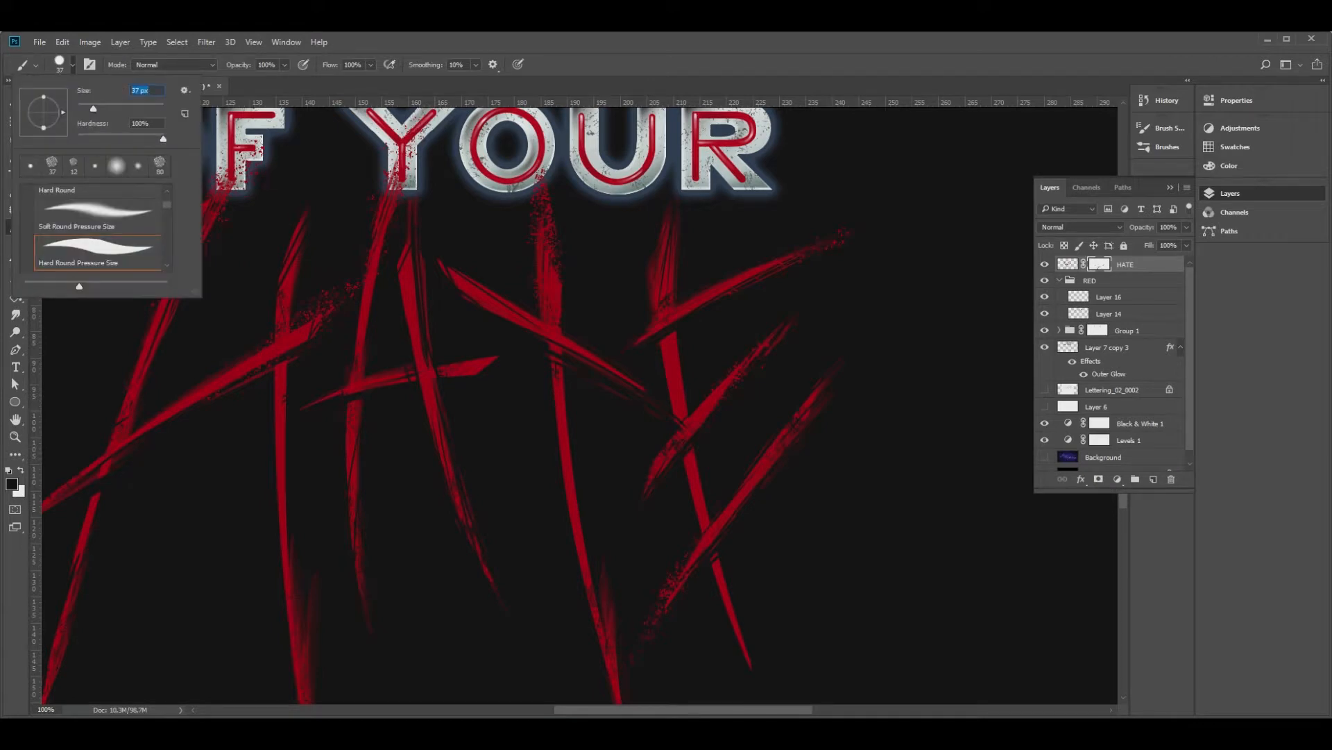
drag(744, 630, 752, 670)
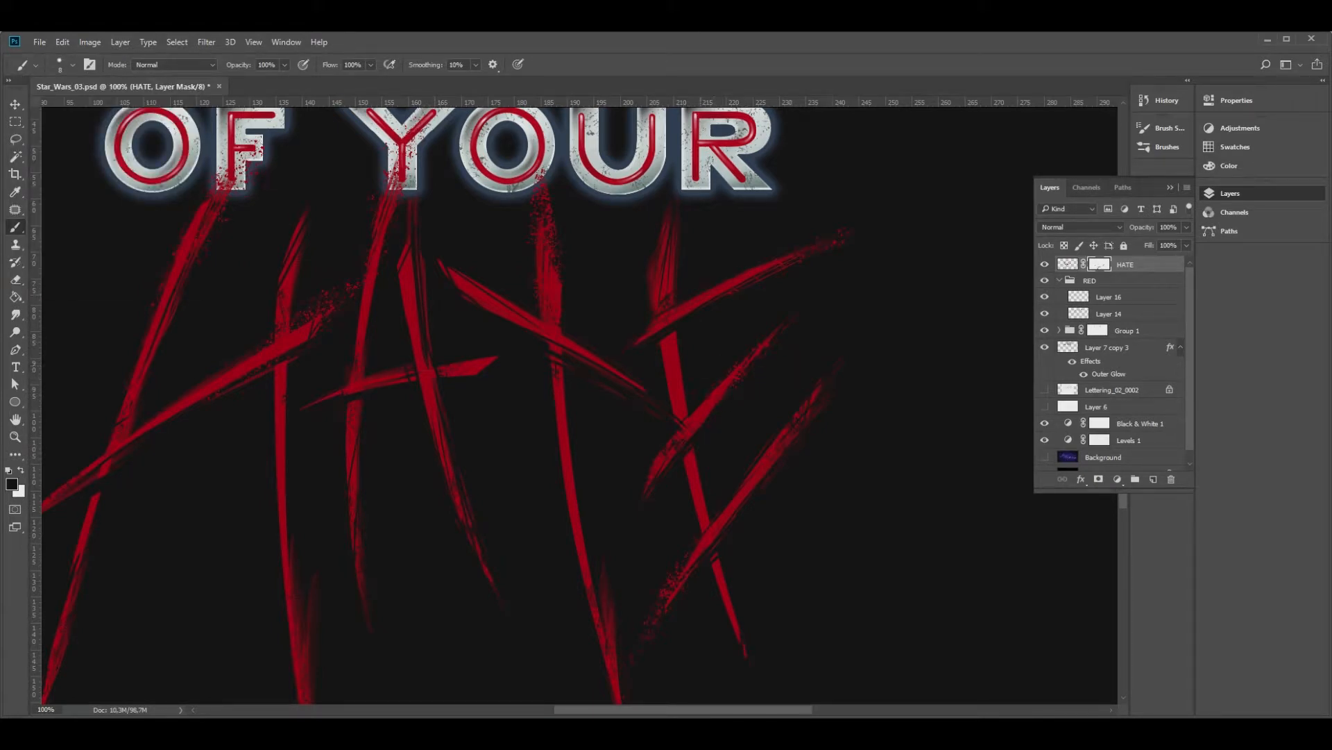
key(z)
key(ctrl+minus)
key(ctrl+plus)
key(b)
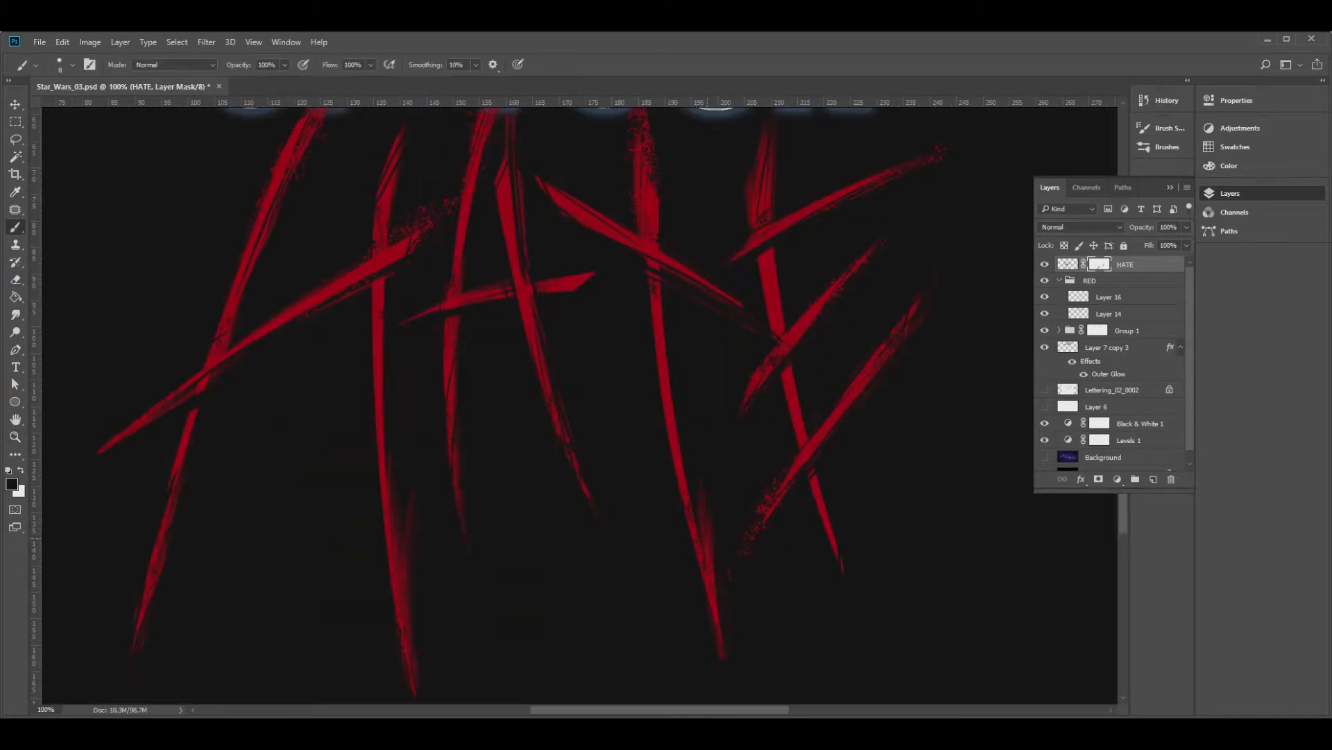
drag(550, 243, 571, 358)
- Create a new layer above HATE and make dark red the foreground colour
key(ctrl+2)
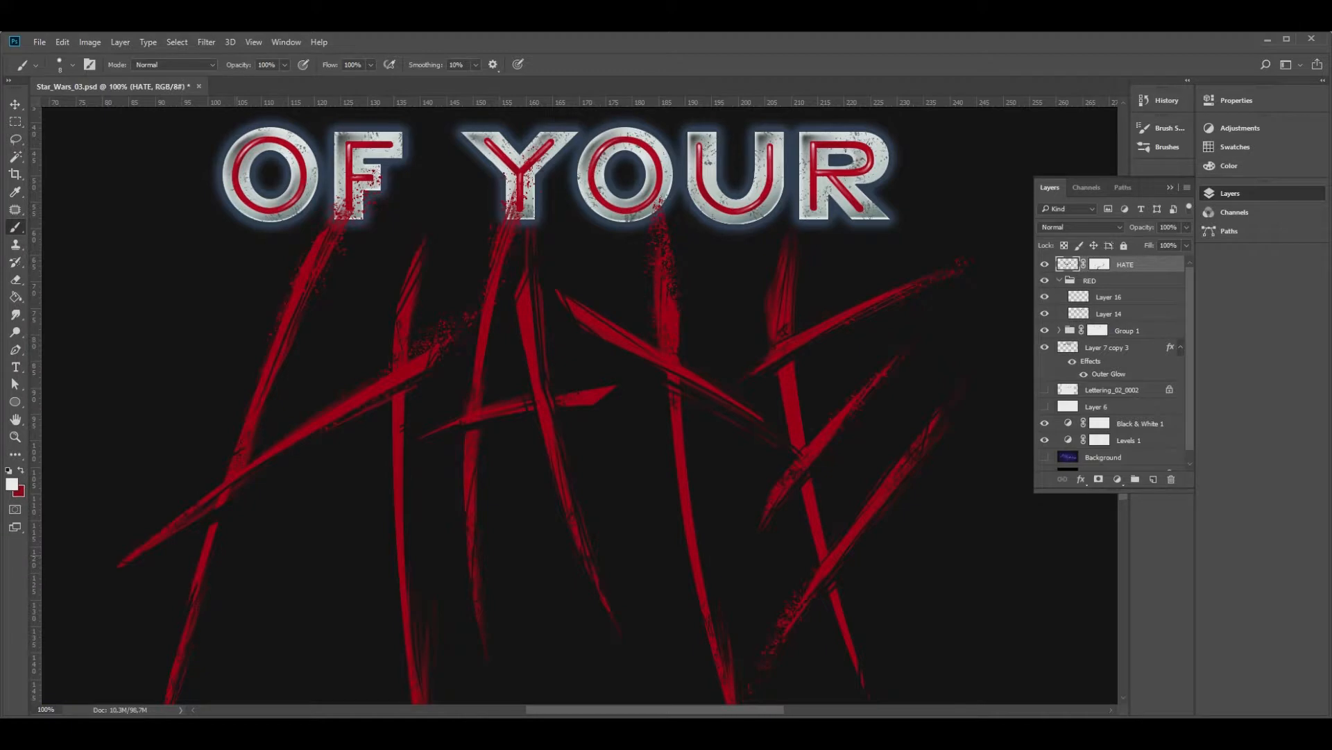
drag(216, 546, 509, 403)
key(ctrl+shift+alt+n)
key(x)
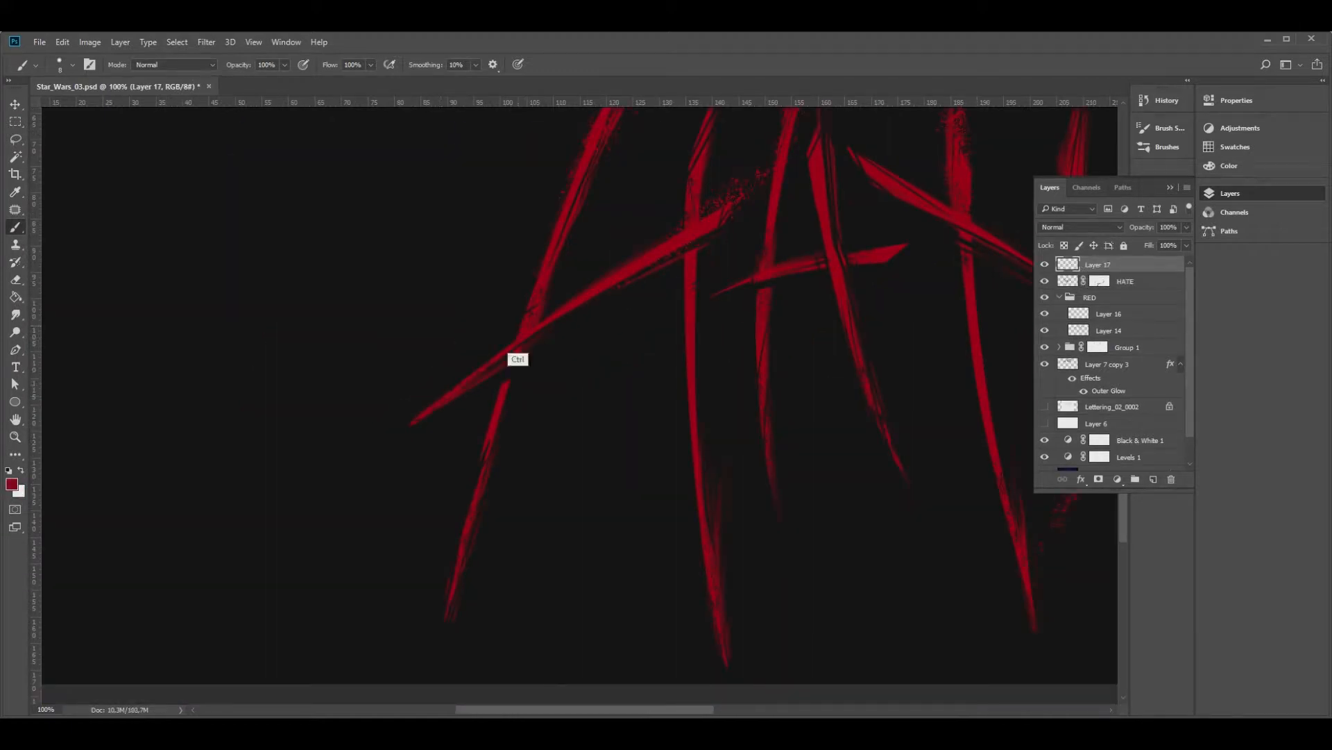
- Paint thin red strokes on the new layer to bridge the gaps in the H's and E's long scratches
drag(570, 256, 545, 245)
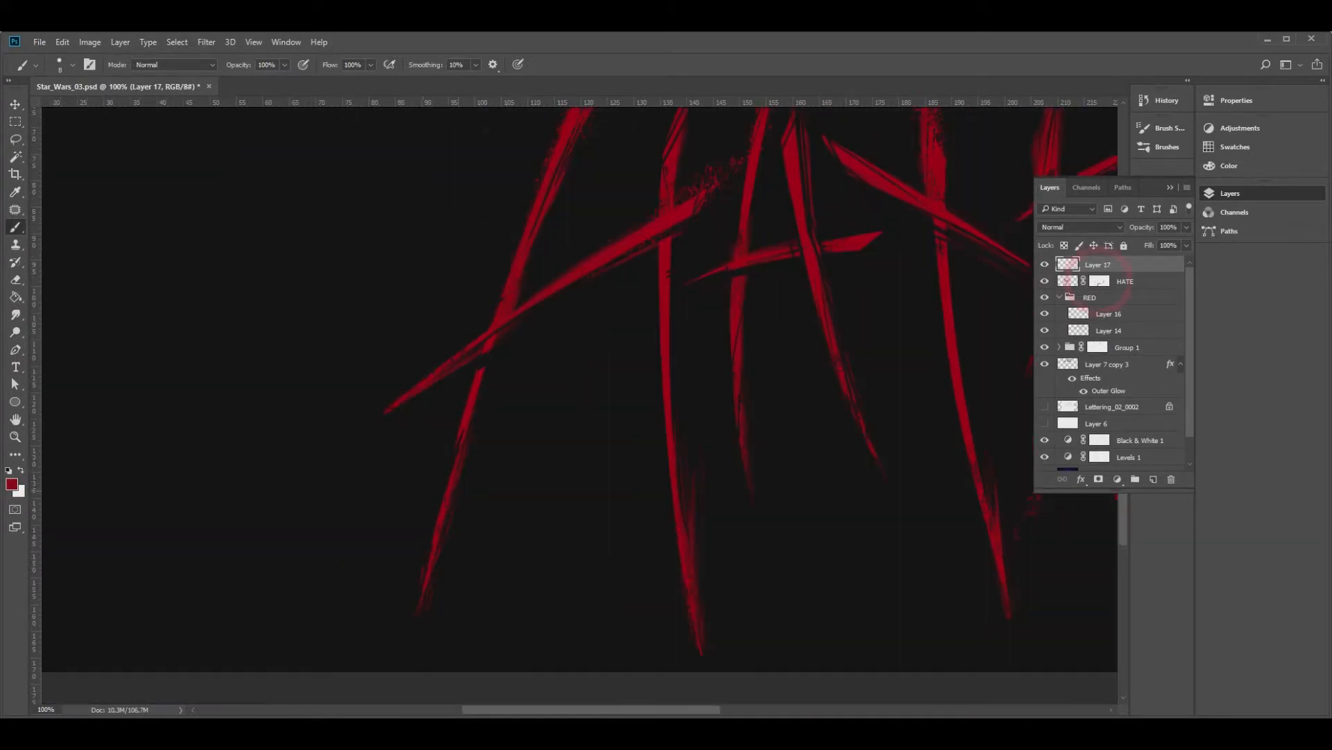
key(ctrl+z)
drag(494, 358, 416, 476)
drag(622, 123, 600, 234)
key(ctrl+z)
mouse_move(560, 595)
mouse_down()
mouse_move(507, 481)
mouse_move(471, 555)
mouse_up()
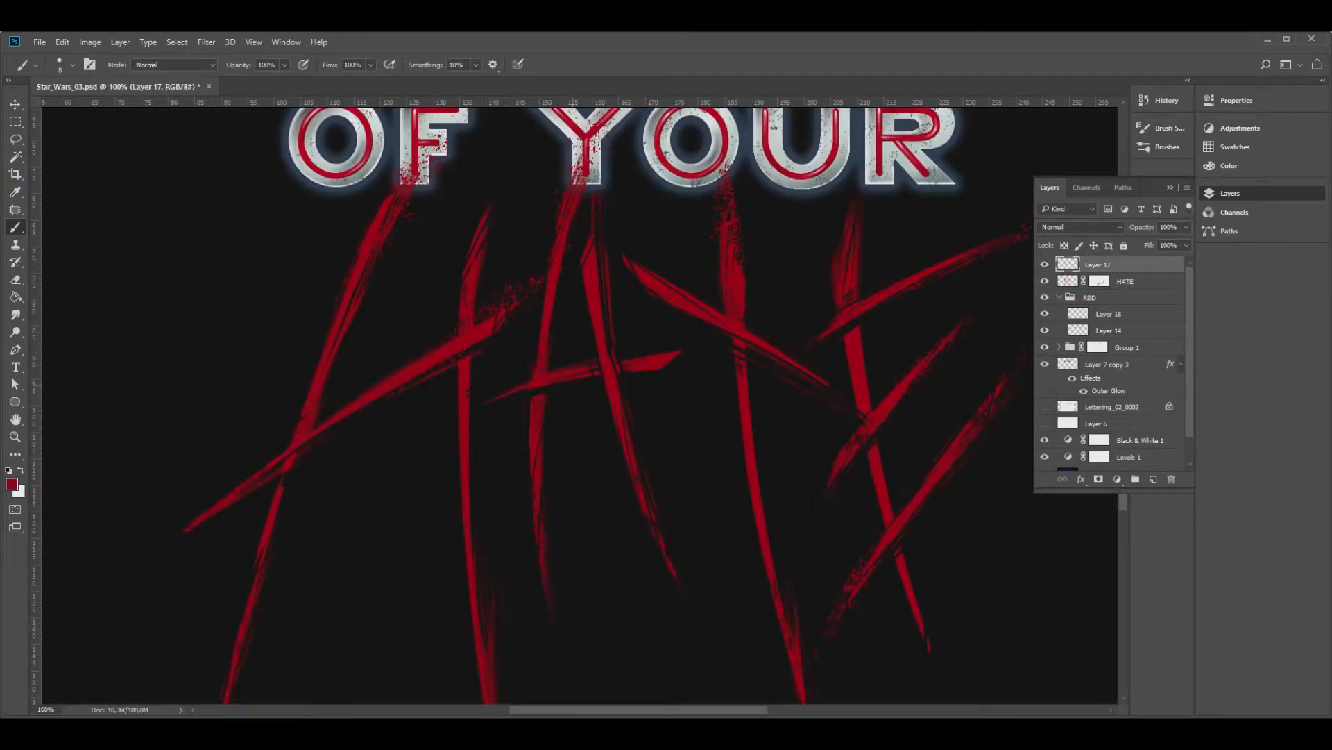
alt+click(637, 283)
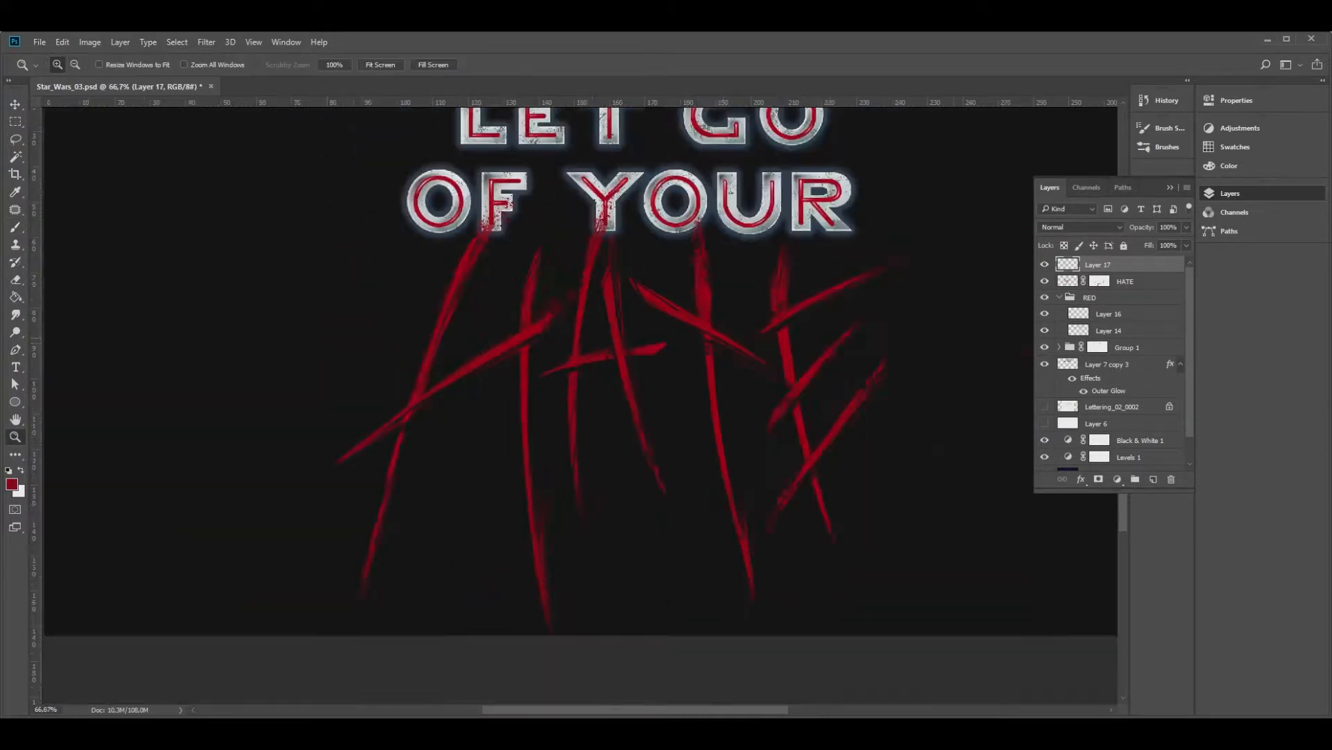
ctrl+click(712, 299)
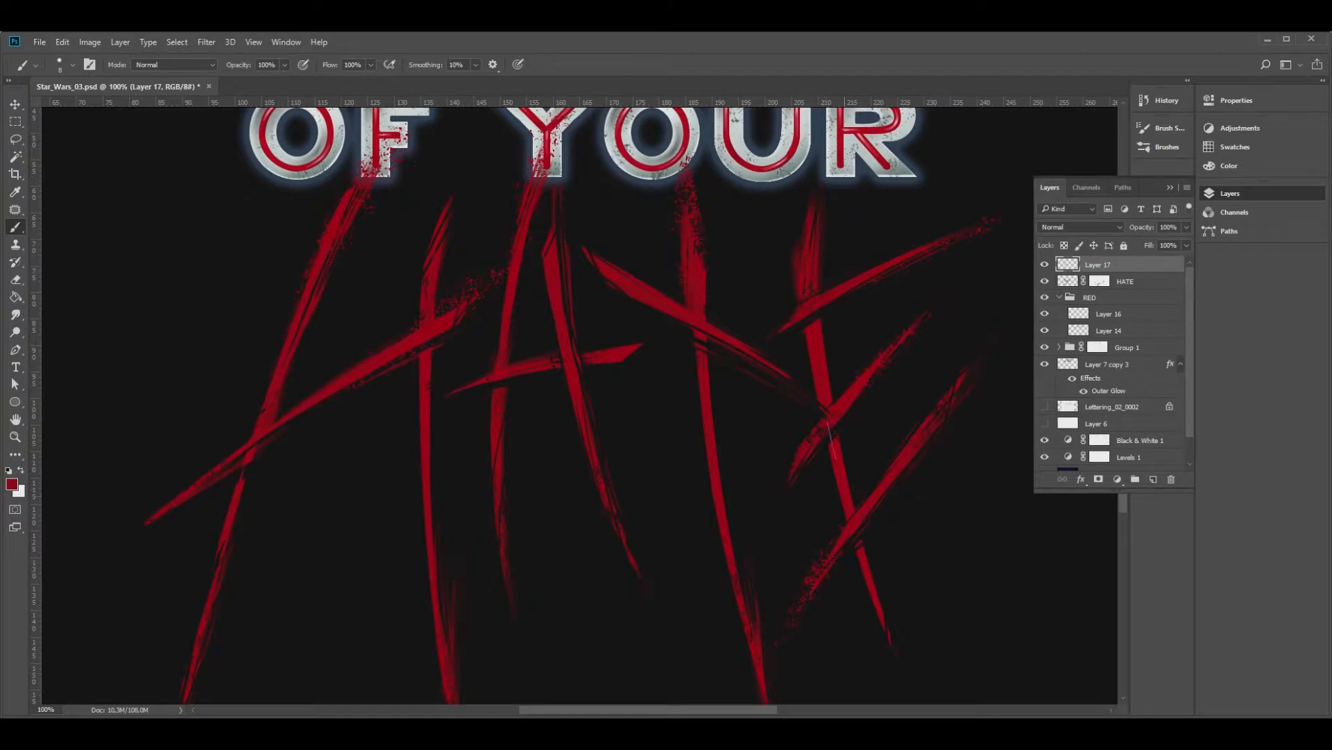
key(z)
alt+click(548, 466)
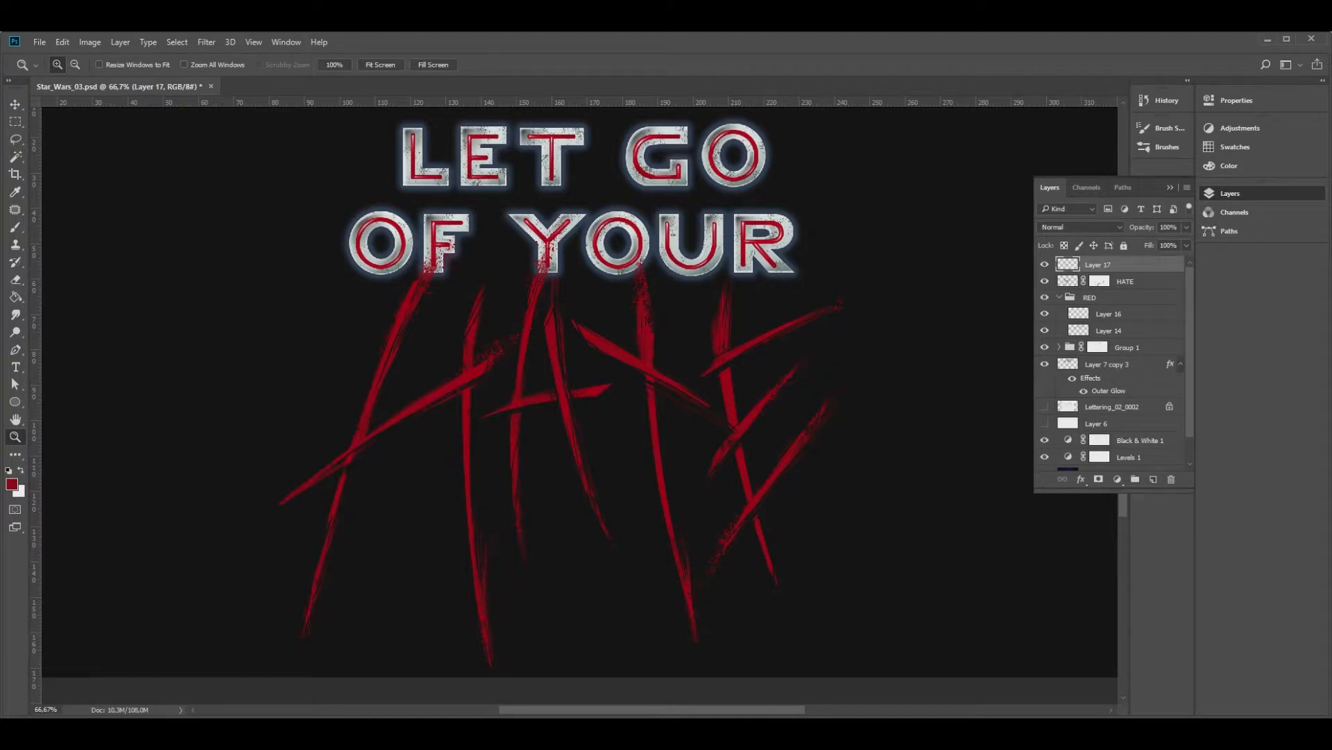
- Roughen the E's scratches on the HATE layer mask with a textured brush at 36 px
click(1100, 281)
key(b)
click(72, 65)
click(95, 165)
key(Return)
click(72, 64)
drag(101, 109, 93, 108)
key(Return)
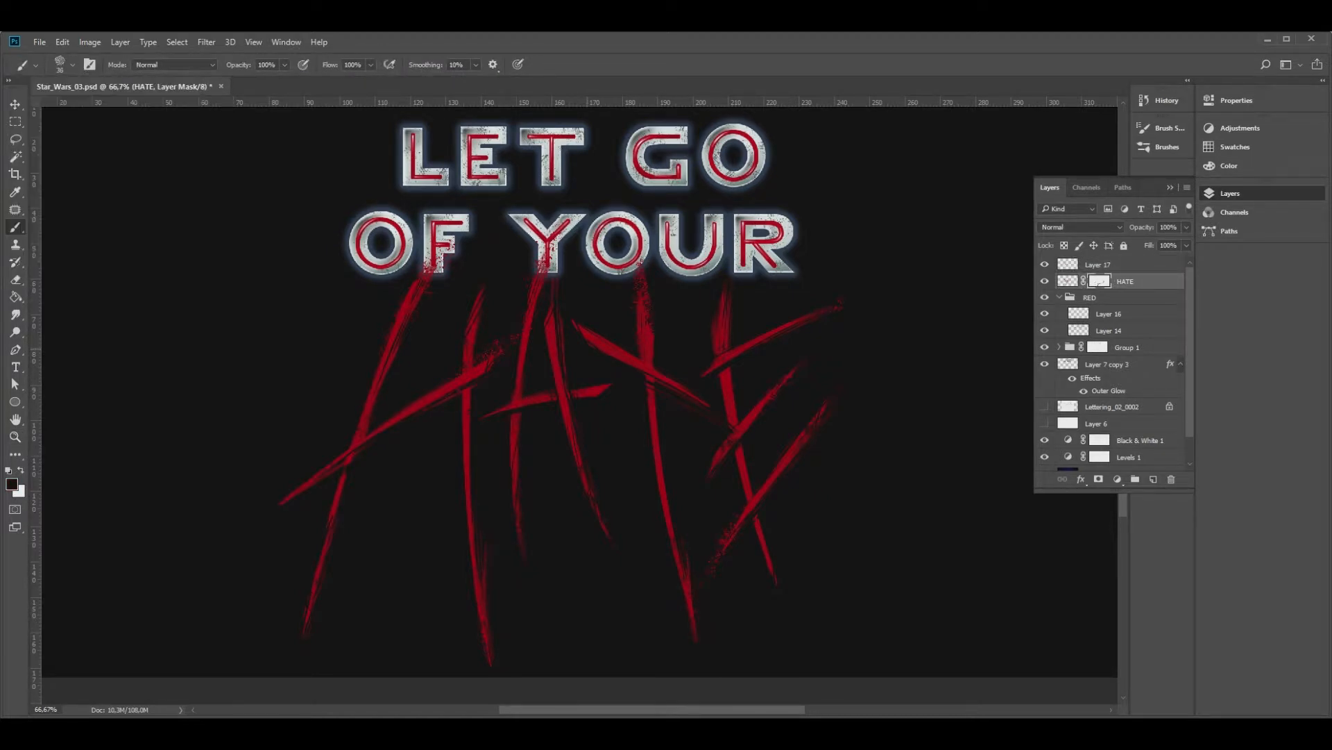
key(z)
click(750, 394)
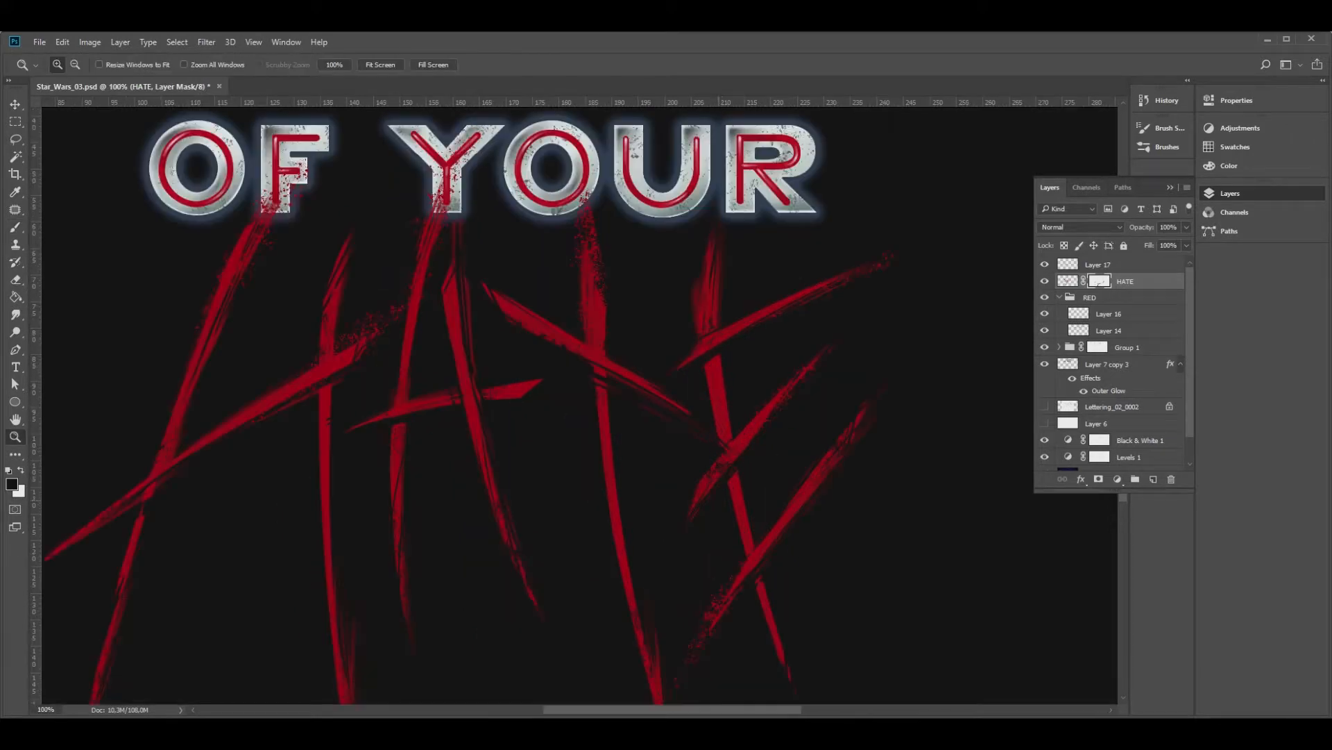
key(b)
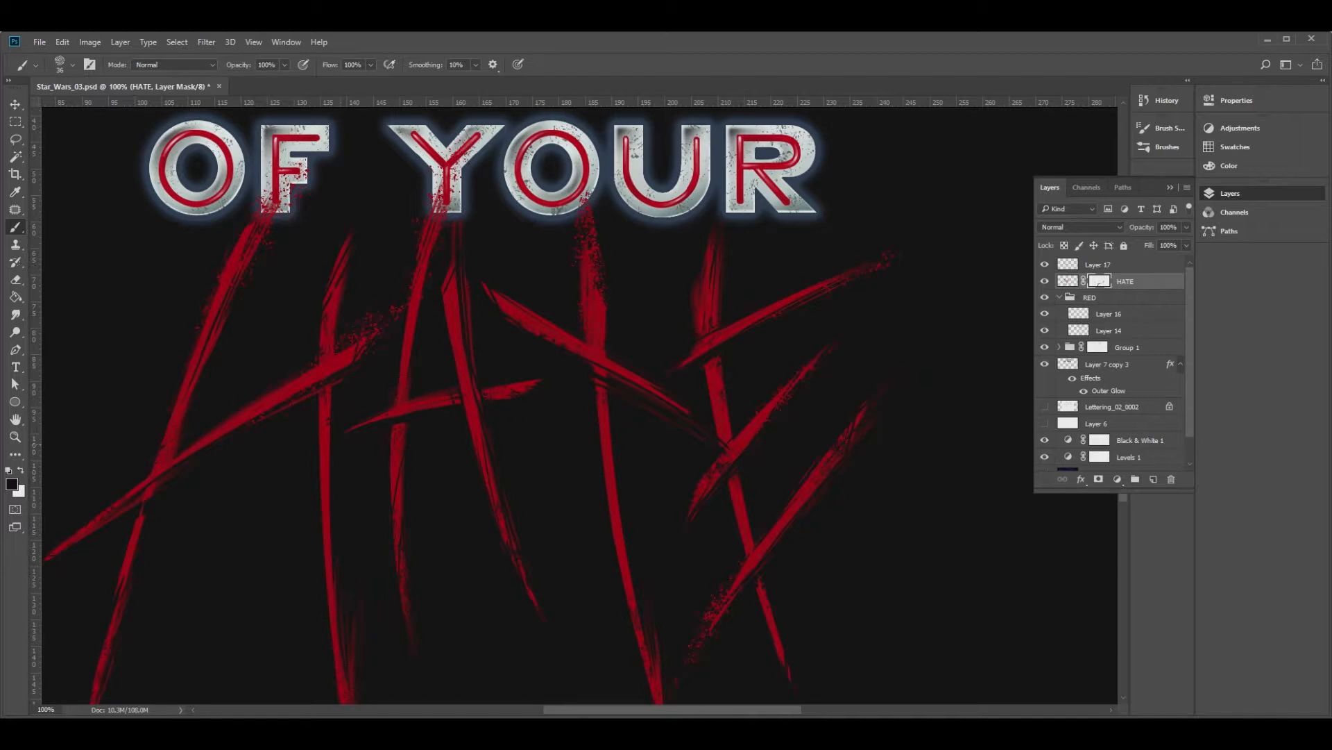
- Add a layer mask to Layer 17 and make the HATE layer's mask active for painting again
click(1099, 265)
click(1099, 479)
click(1100, 281)
key(z)
alt+click(680, 347)
alt+click(680, 347)
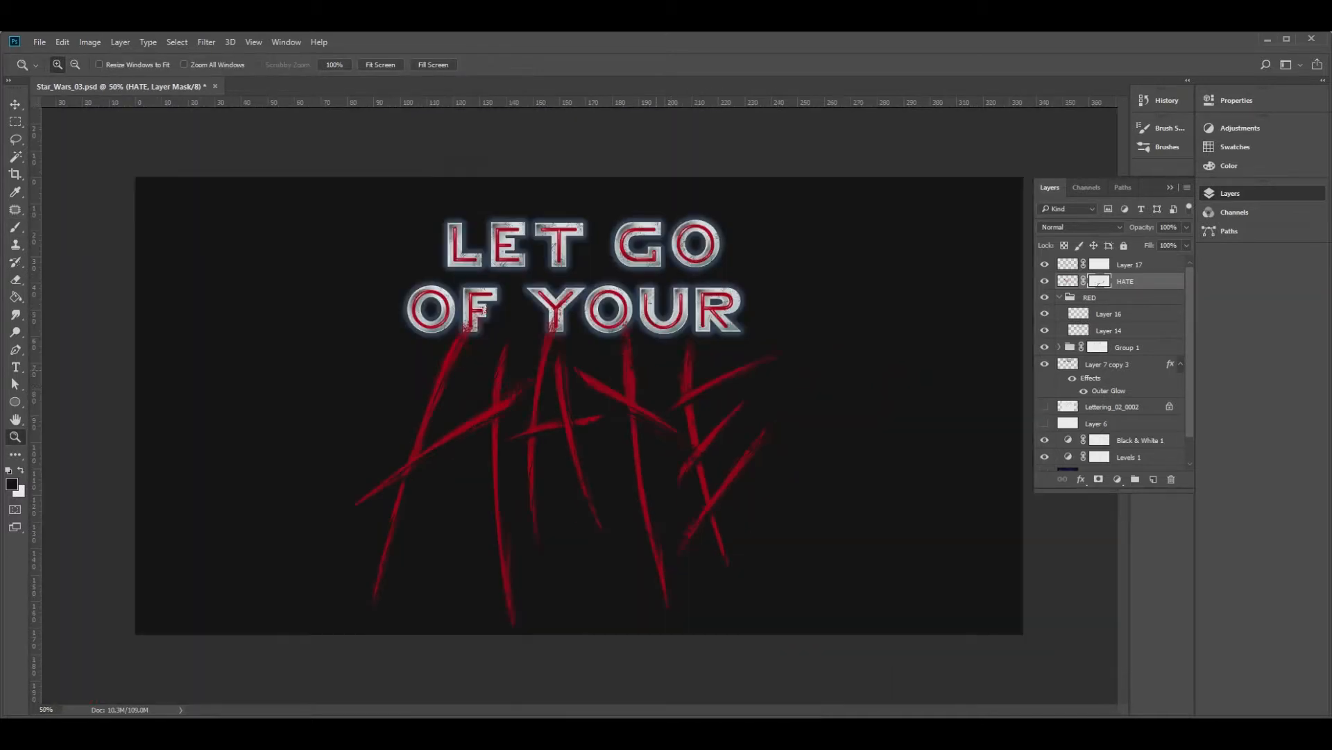
click(724, 440)
click(723, 440)
key(b)
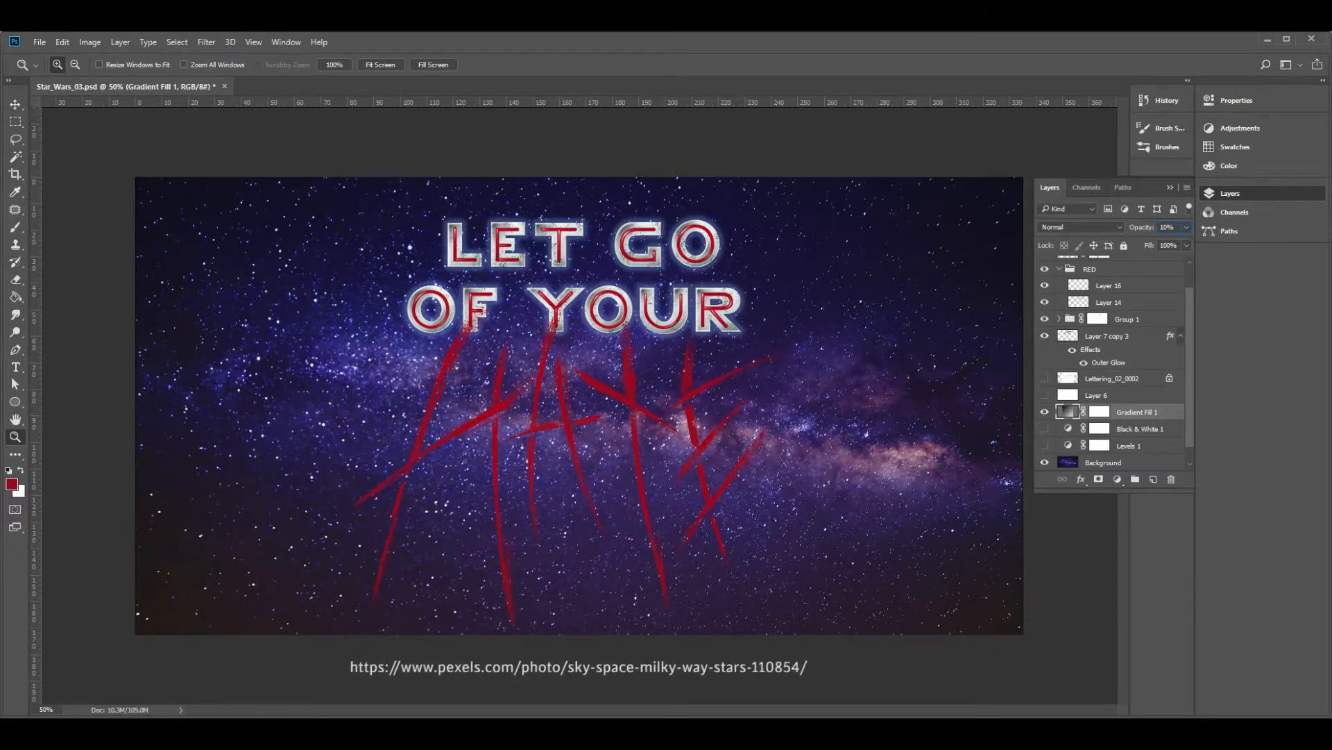
- Set the Gradient Fill 1 layer's opacity to 10% and show the Levels 1 and Black & White 1 adjustment layers
drag(1175, 227, 1159, 227)
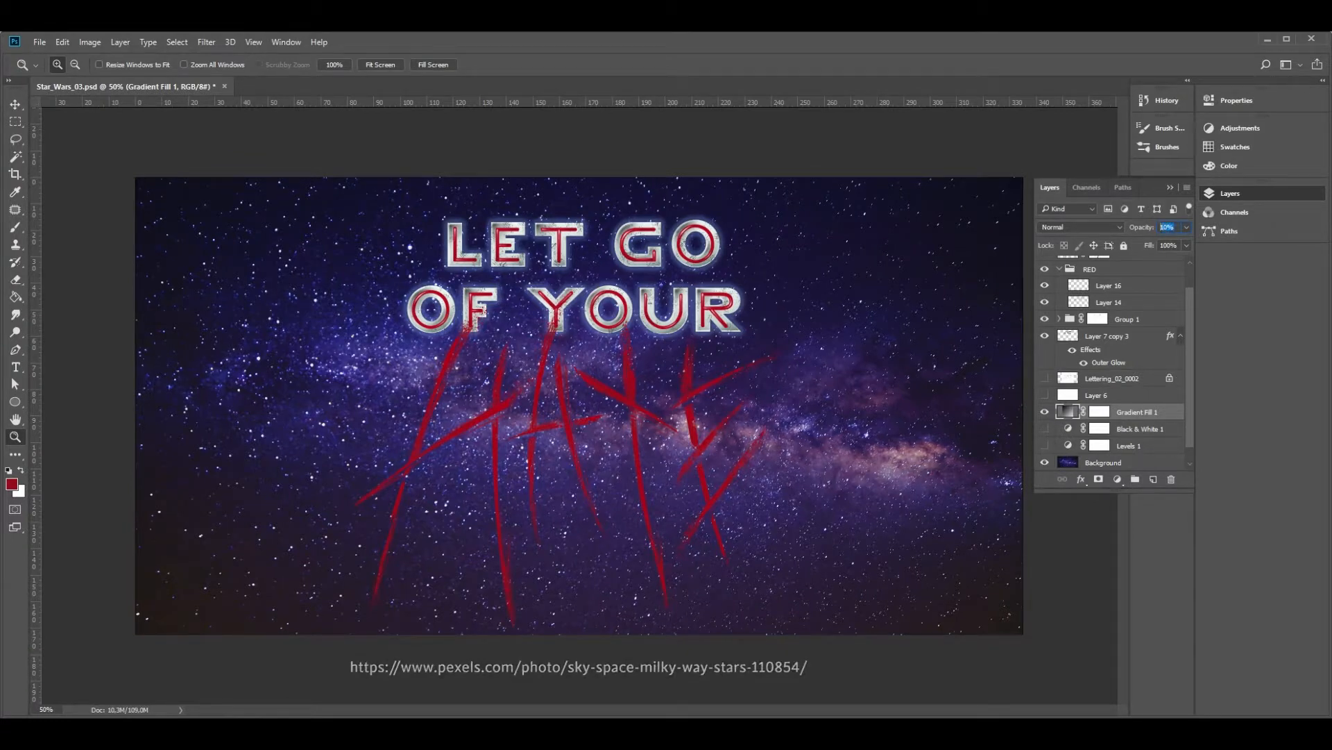
key(Return)
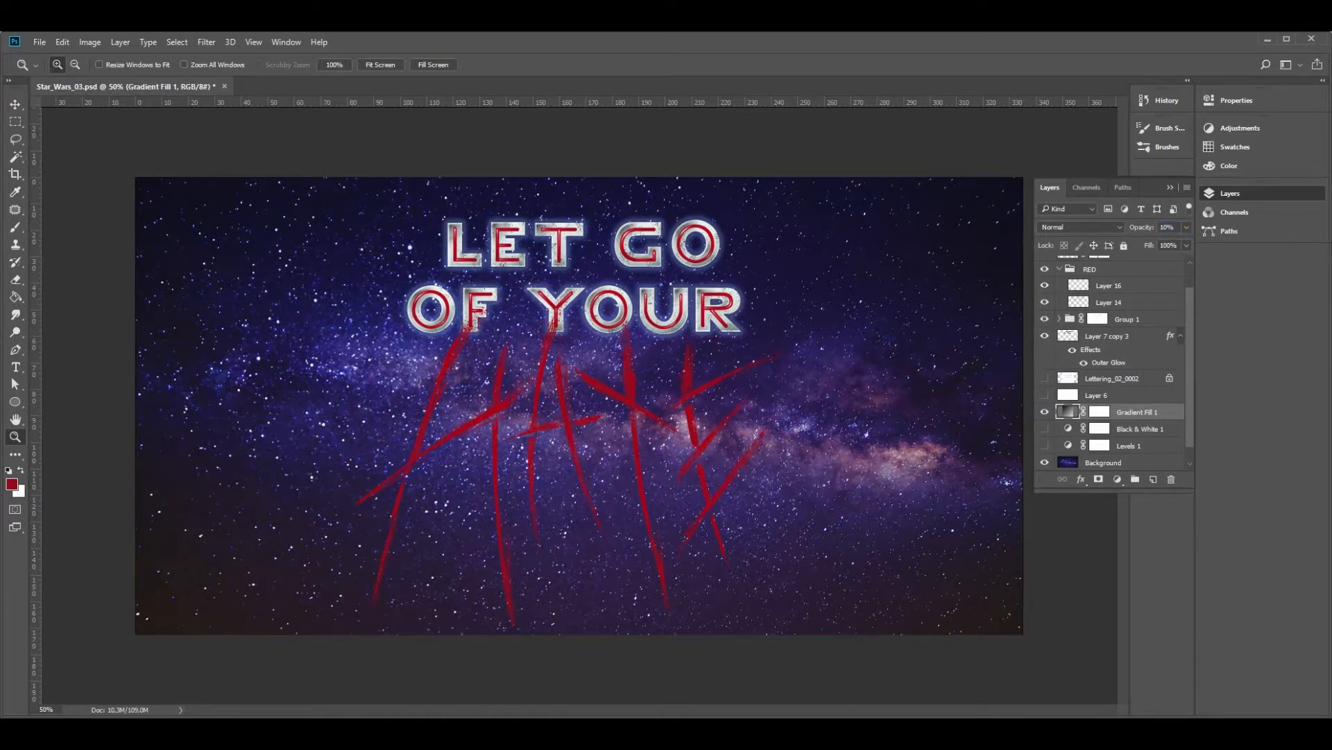
click(1045, 446)
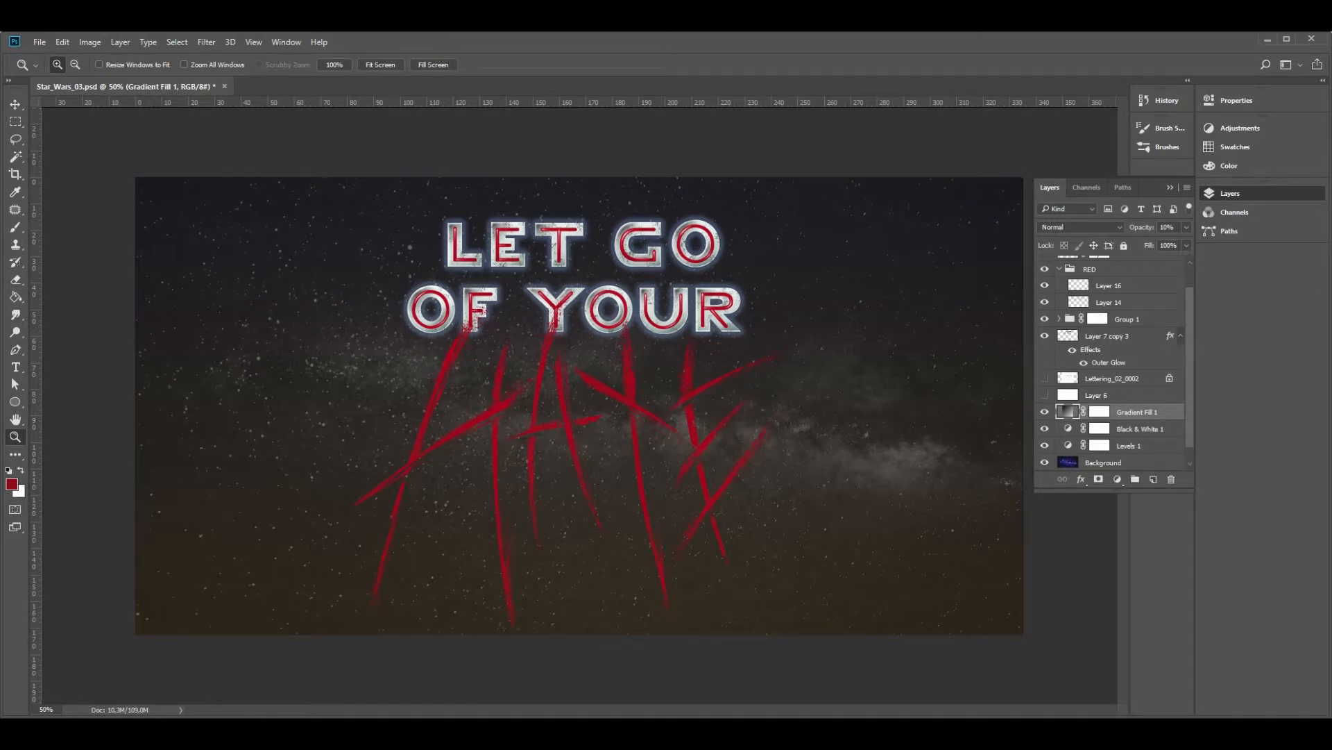
- Set the Gradient Fill 1 layer's opacity to 50% and its blend mode to Color
double_click(1165, 227)
text(50)
key(Return)
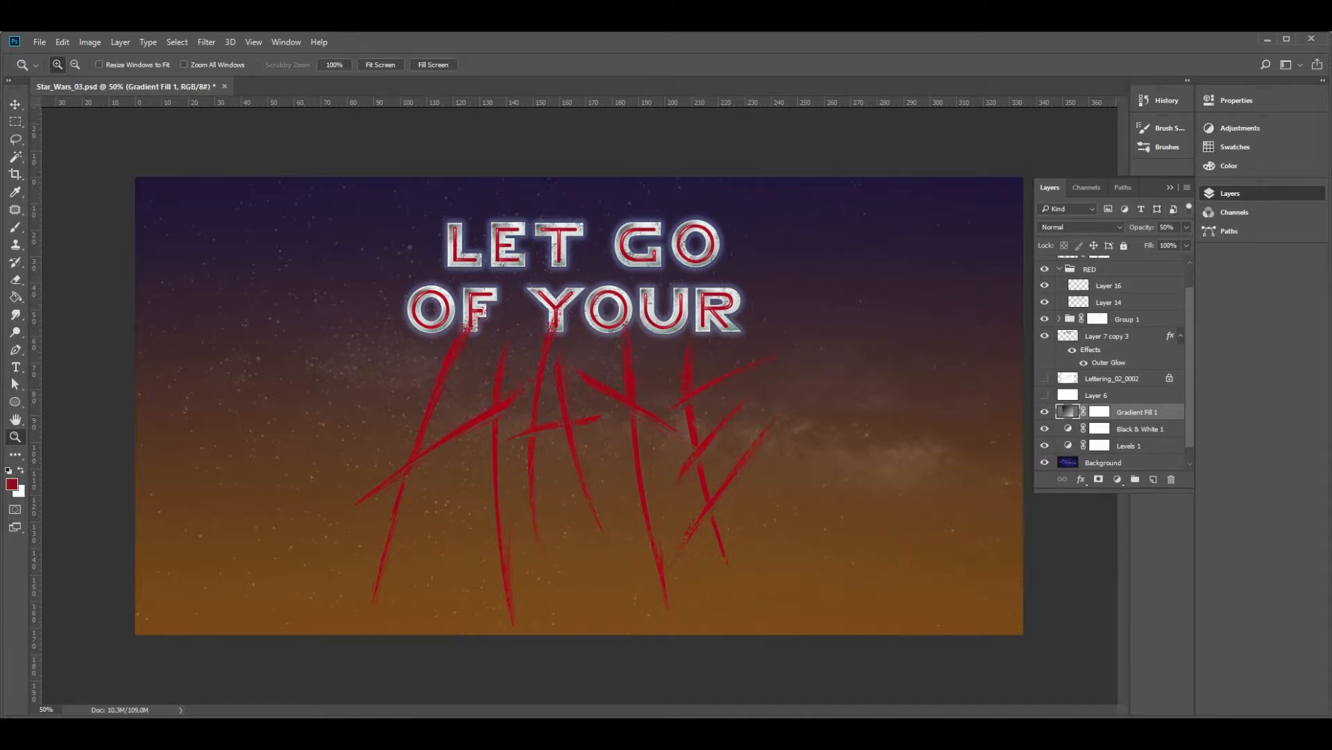
click(1080, 227)
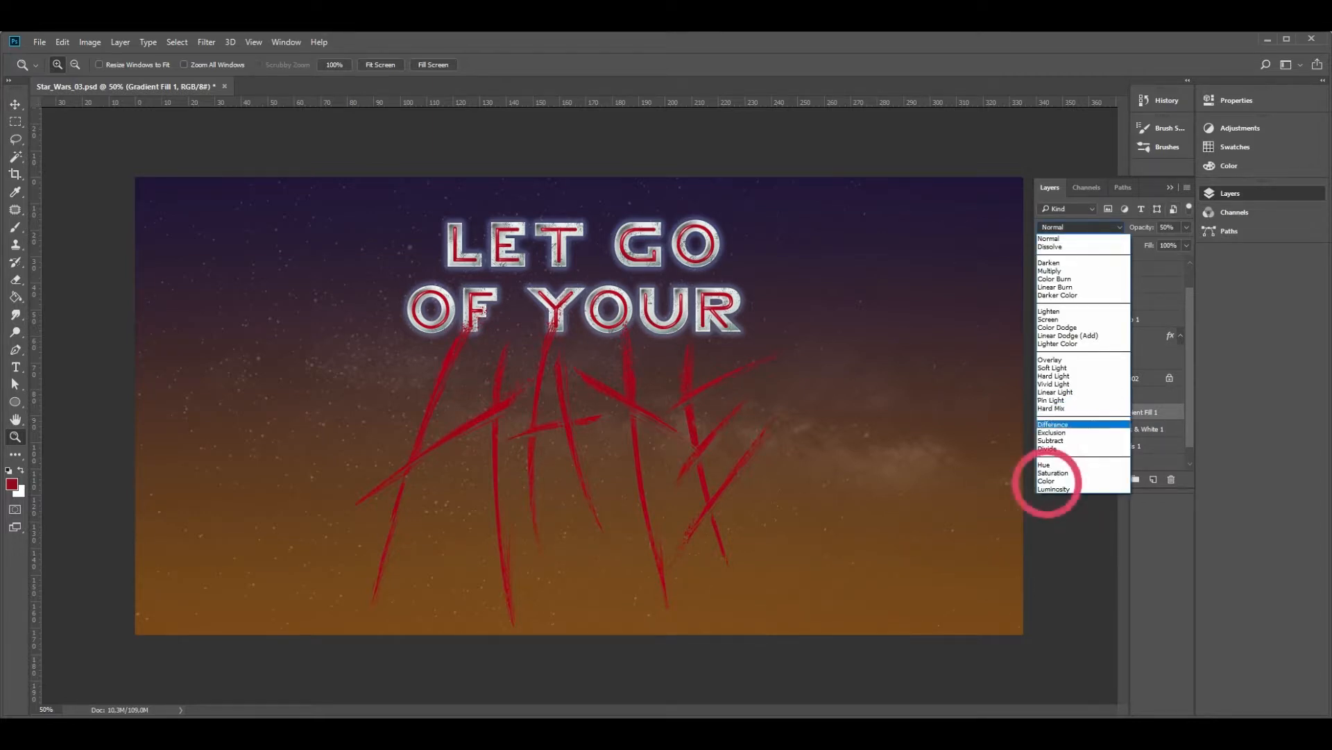
click(1046, 481)
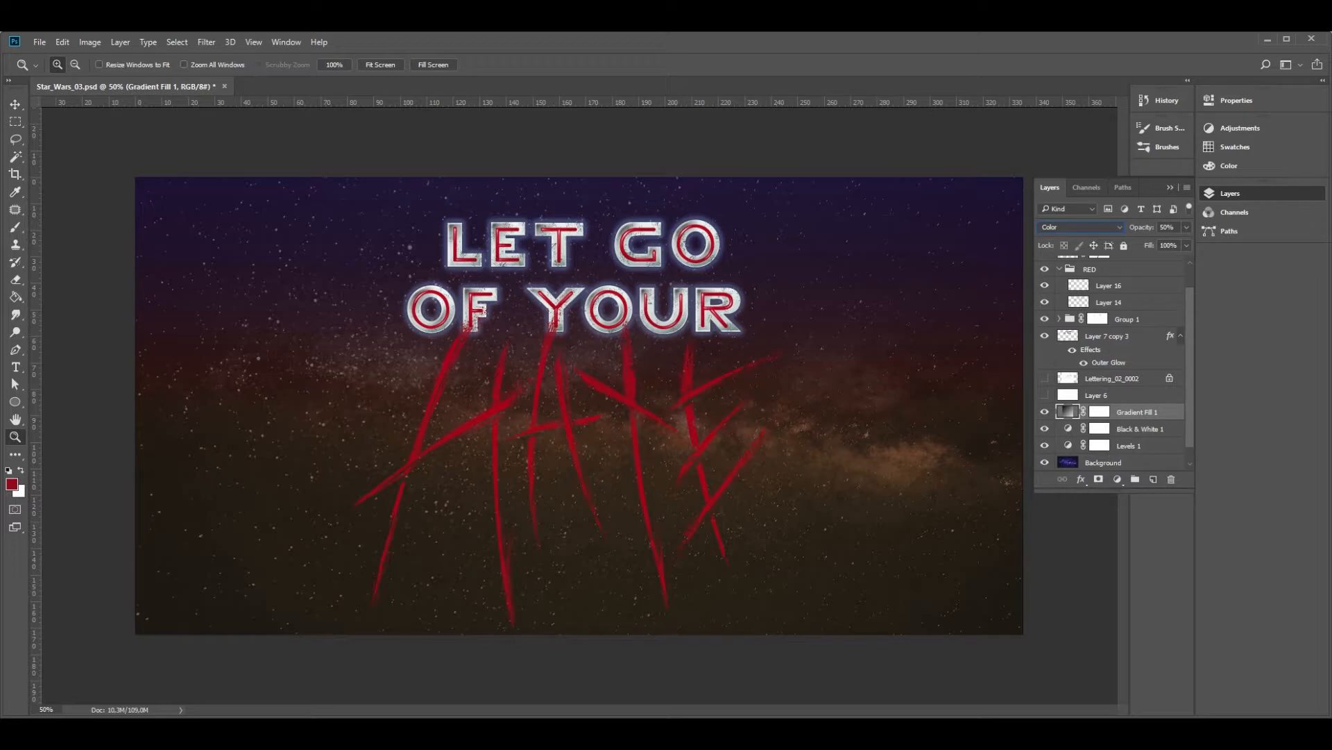
- Create a new group at the top of the layer stack and put Layer 17 and HATE into it
scroll(1113, 360, up, 2)
click(1130, 264)
click(1135, 479)
click(1132, 280)
shift+click(1131, 297)
drag(1131, 279, 1103, 264)
click(1103, 264)
- Duplicate Group 2 and merge the copy's Layer 17 and HATE into a single layer
right_click(1124, 264)
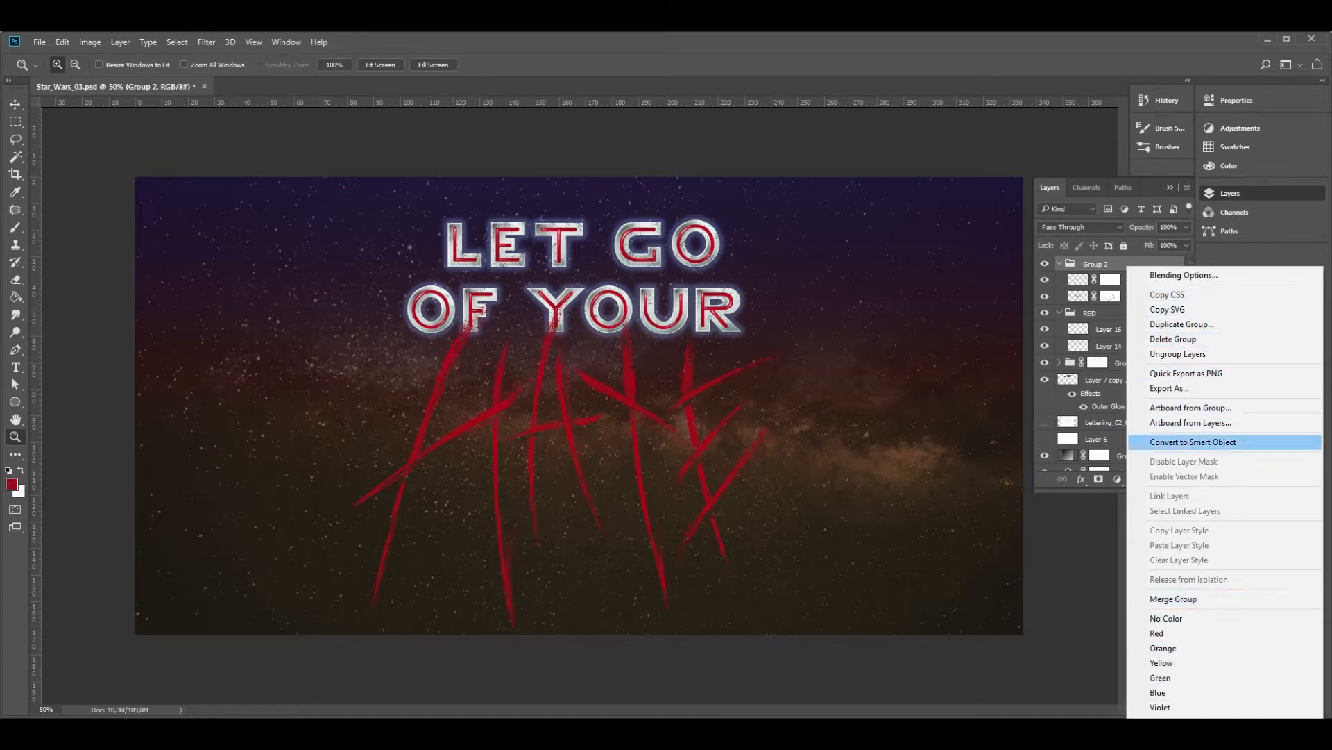
click(1181, 324)
key(Return)
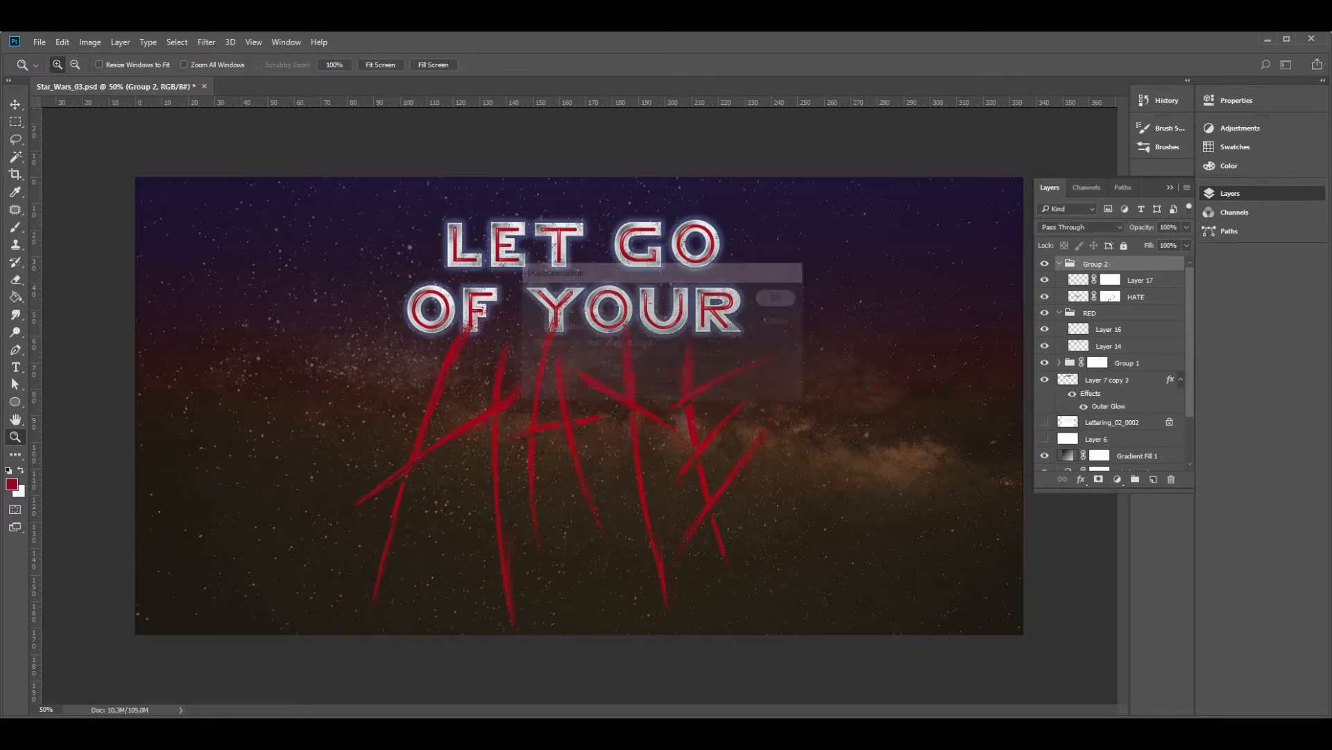
click(1137, 297)
shift+click(1139, 280)
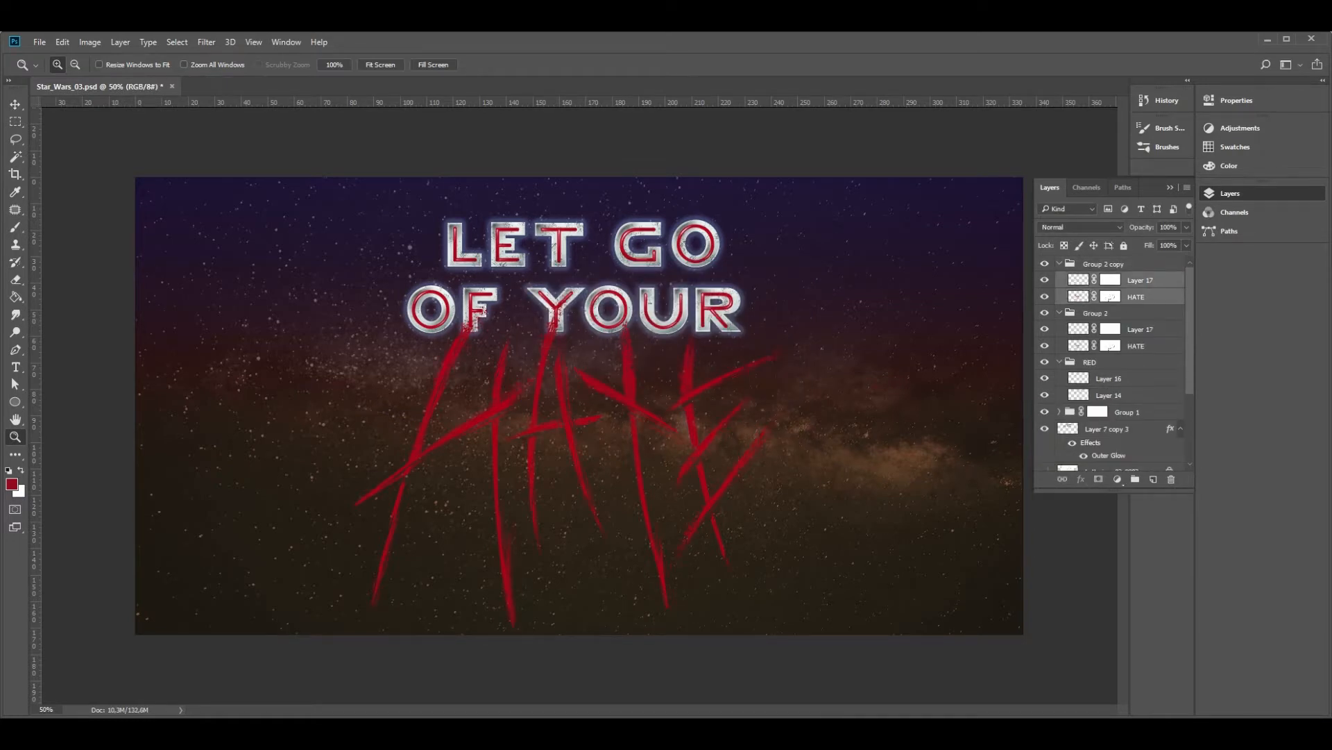
right_click(1167, 291)
click(1214, 702)
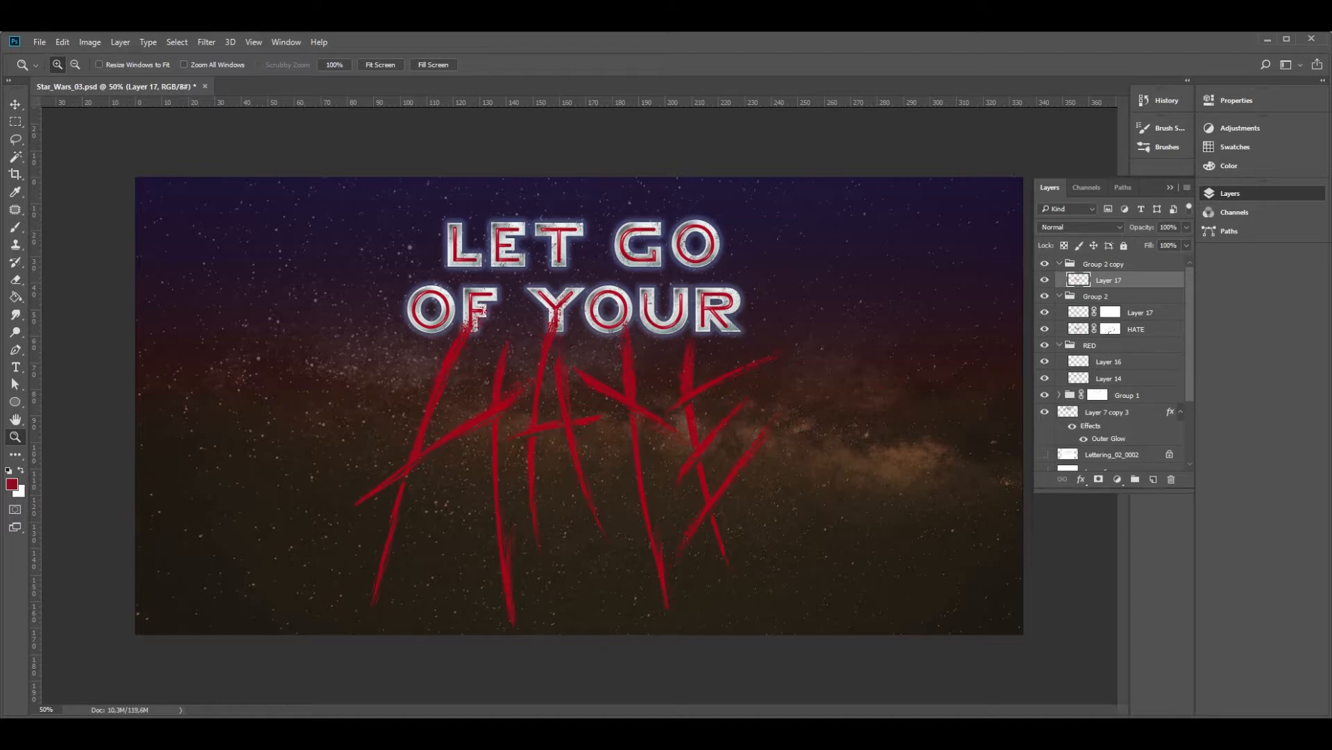
- Set the merged scratches copy's lightness to -100 with Hue/Saturation and place it beneath Group 2
key(ctrl+u)
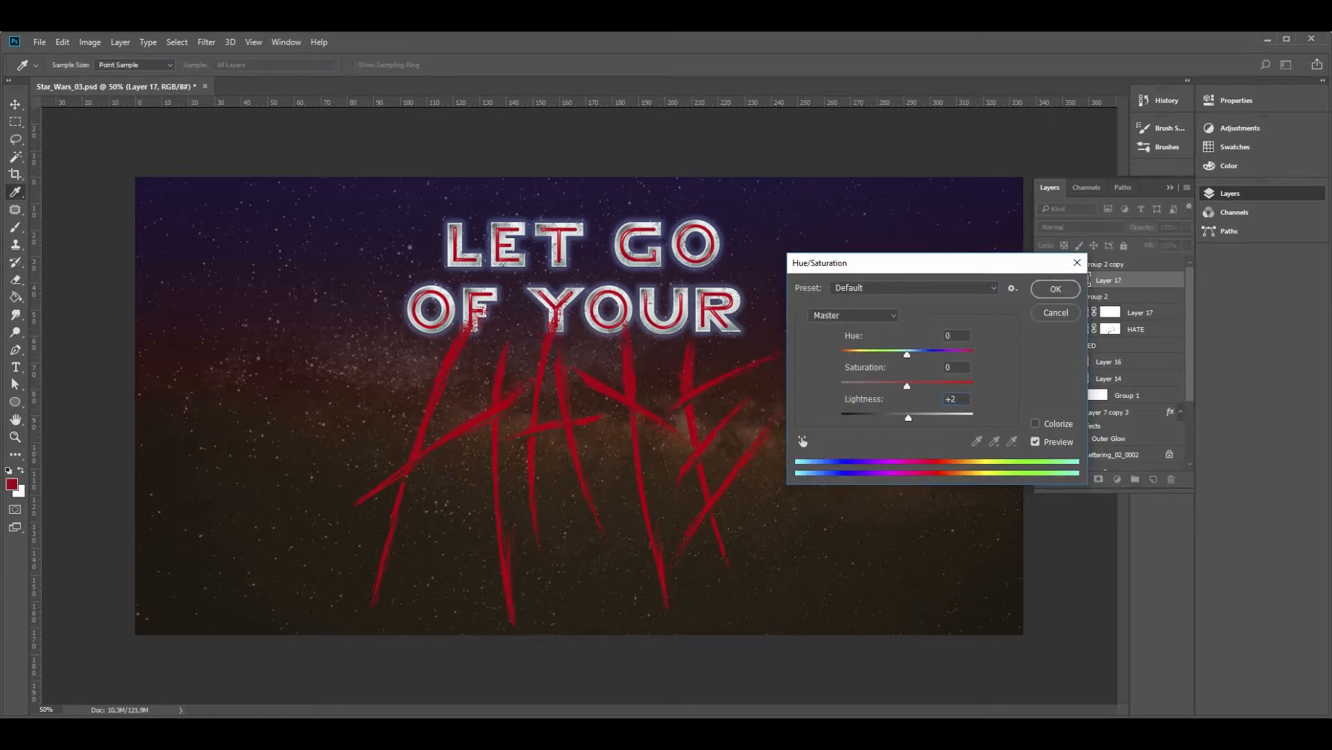
drag(908, 417, 841, 418)
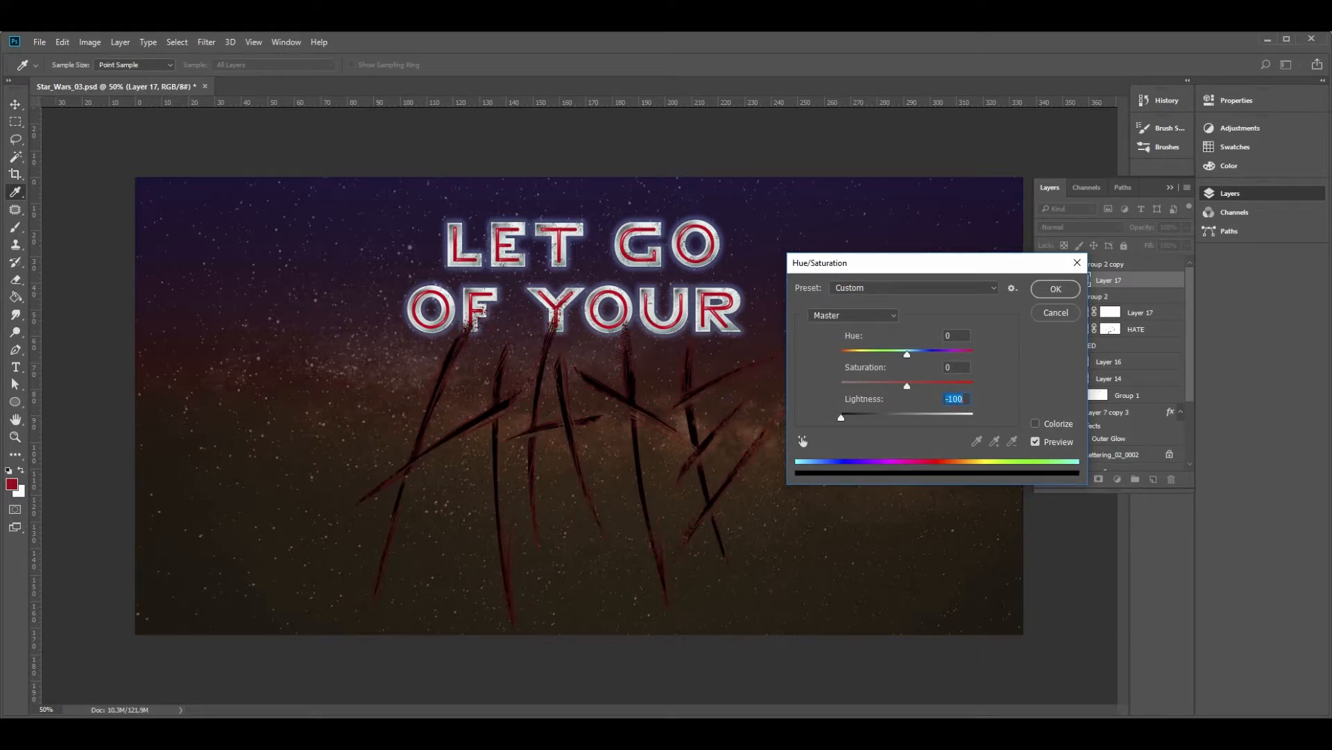
key(Return)
drag(1109, 280, 1109, 334)
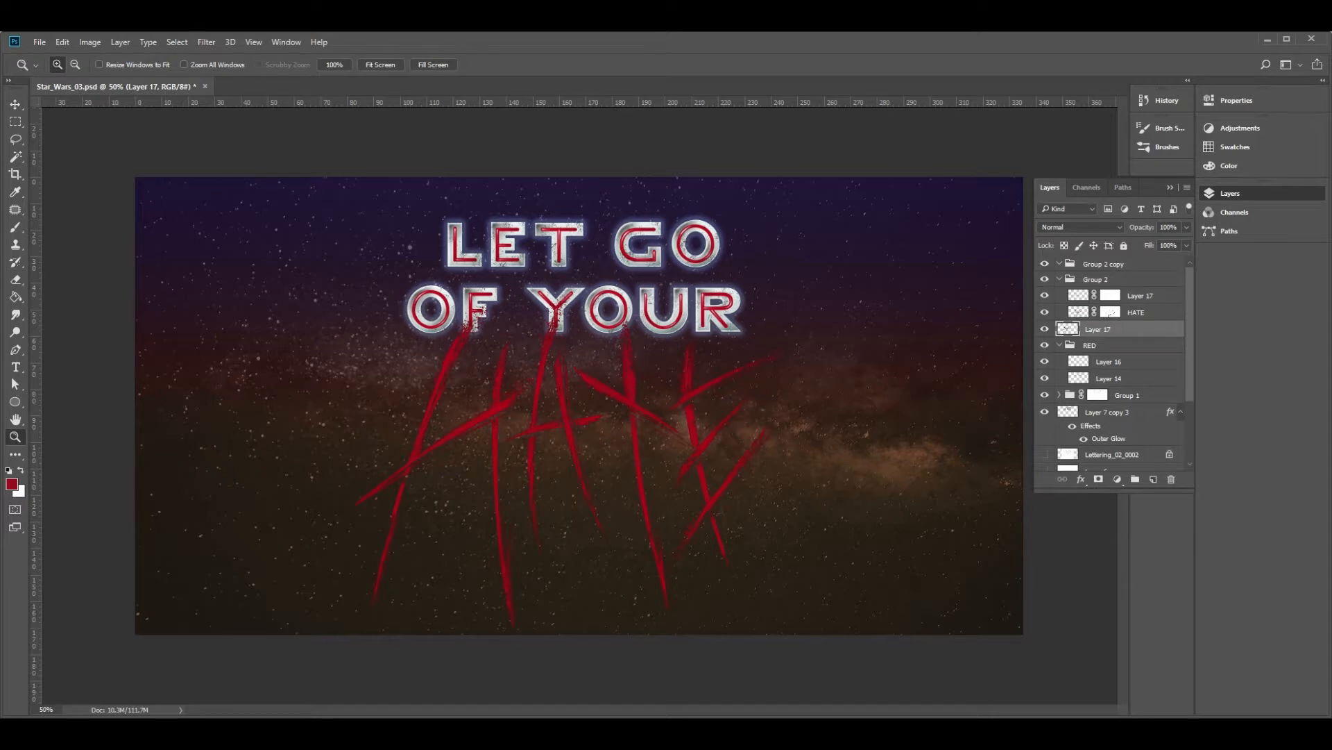
key(v)
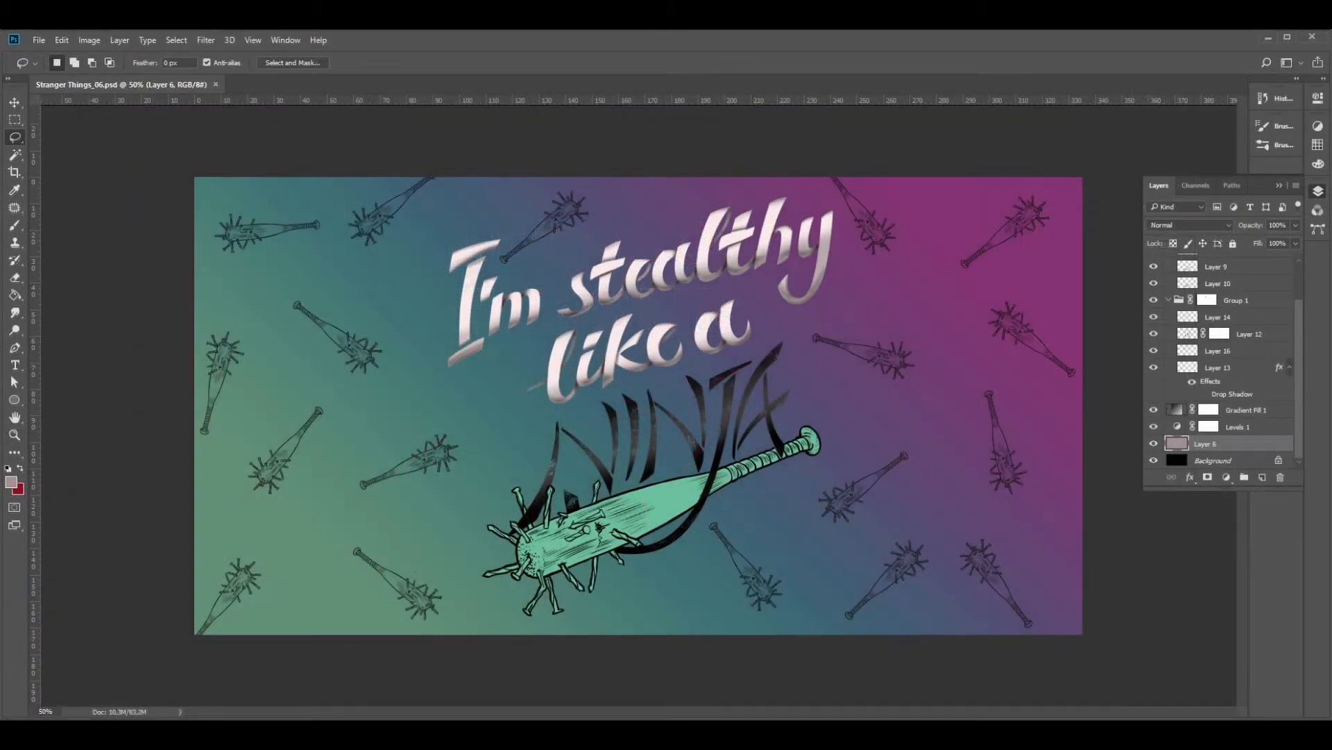
- In Stranger Things_06.psd, make a freehand lasso selection around the NINJA lettering and the bat
click(1153, 317)
click(1153, 317)
mouse_move(798, 340)
mouse_down()
mouse_move(500, 575)
mouse_move(769, 515)
mouse_move(810, 393)
mouse_move(802, 347)
mouse_up()
key(ctrl+l)
mouse_move(883, 348)
mouse_down()
mouse_move(907, 348)
mouse_move(873, 348)
mouse_up()
key(Escape)
- Darken the selected area of Layer 14 using Levels with midtone 0.70 and black input 32, and deselect it
click(1218, 317)
key(ctrl+l)
mouse_move(882, 347)
mouse_down()
mouse_move(868, 347)
mouse_move(902, 348)
mouse_up()
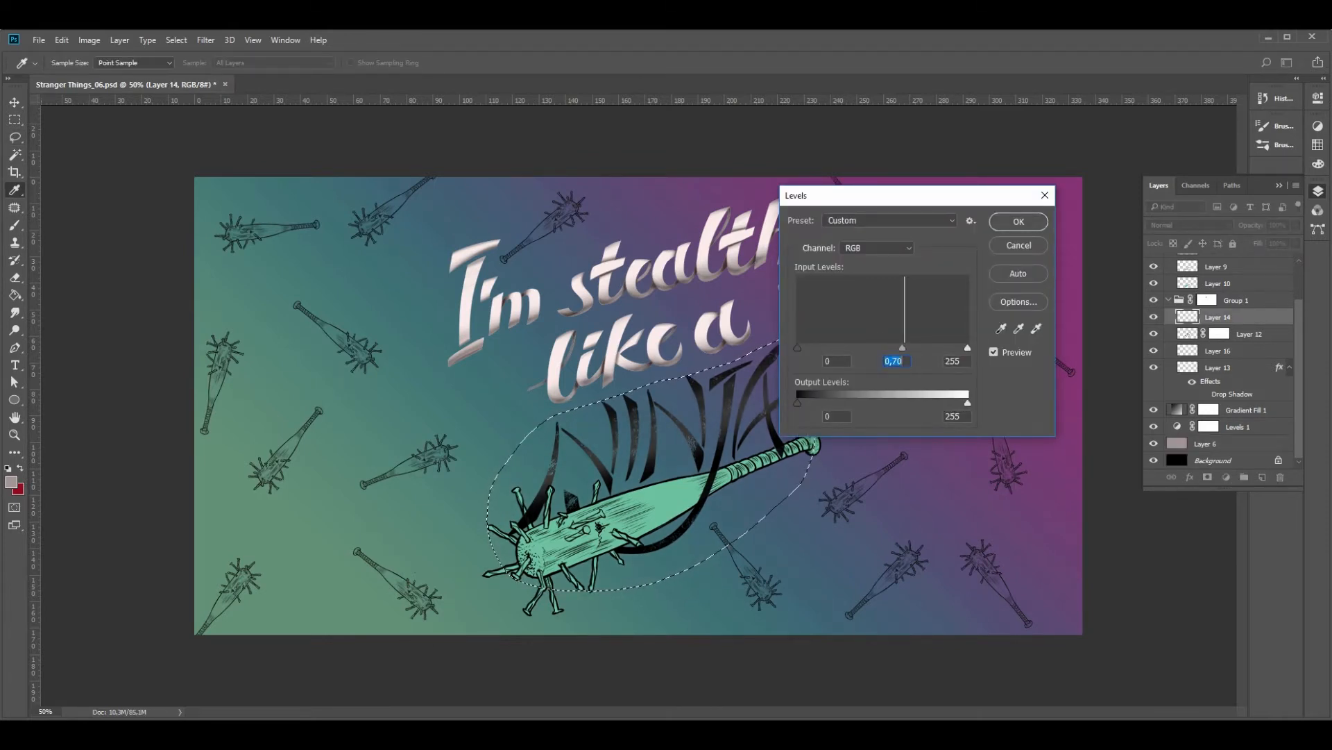
drag(798, 348, 818, 348)
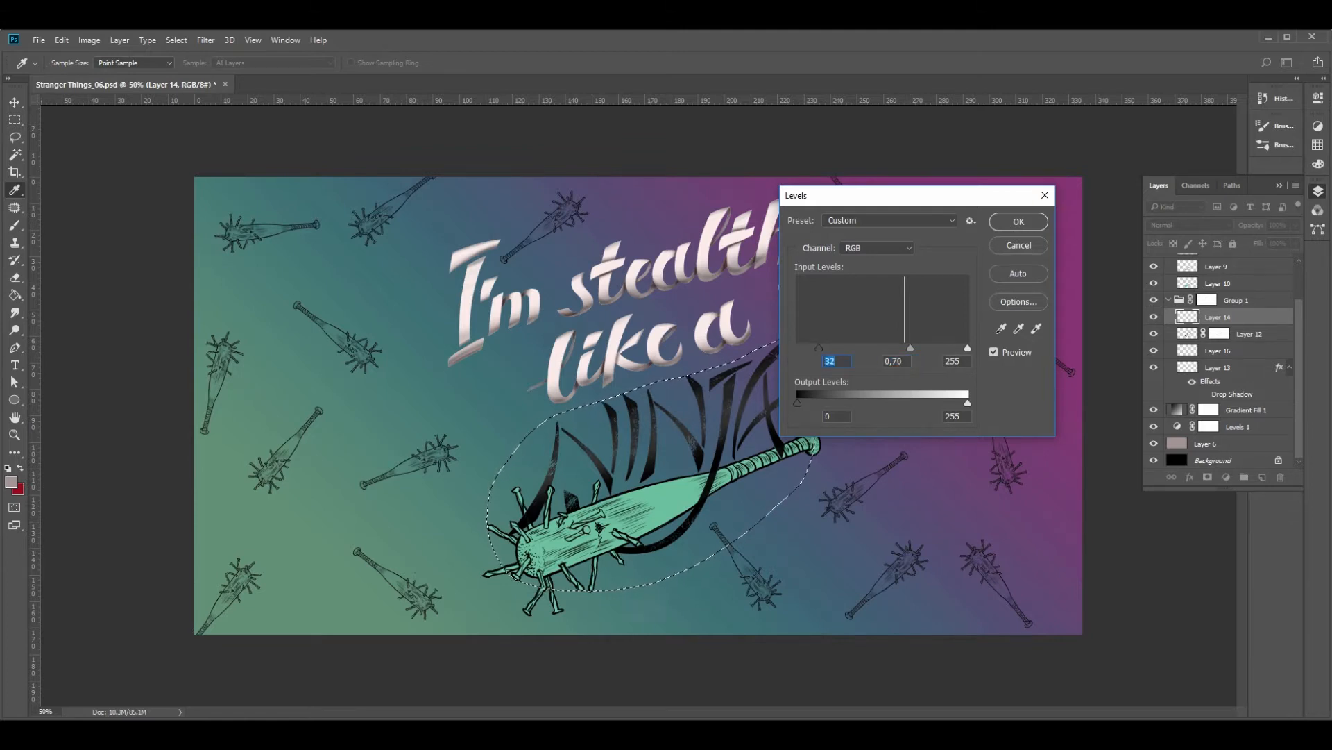
key(Return)
key(ctrl+d)
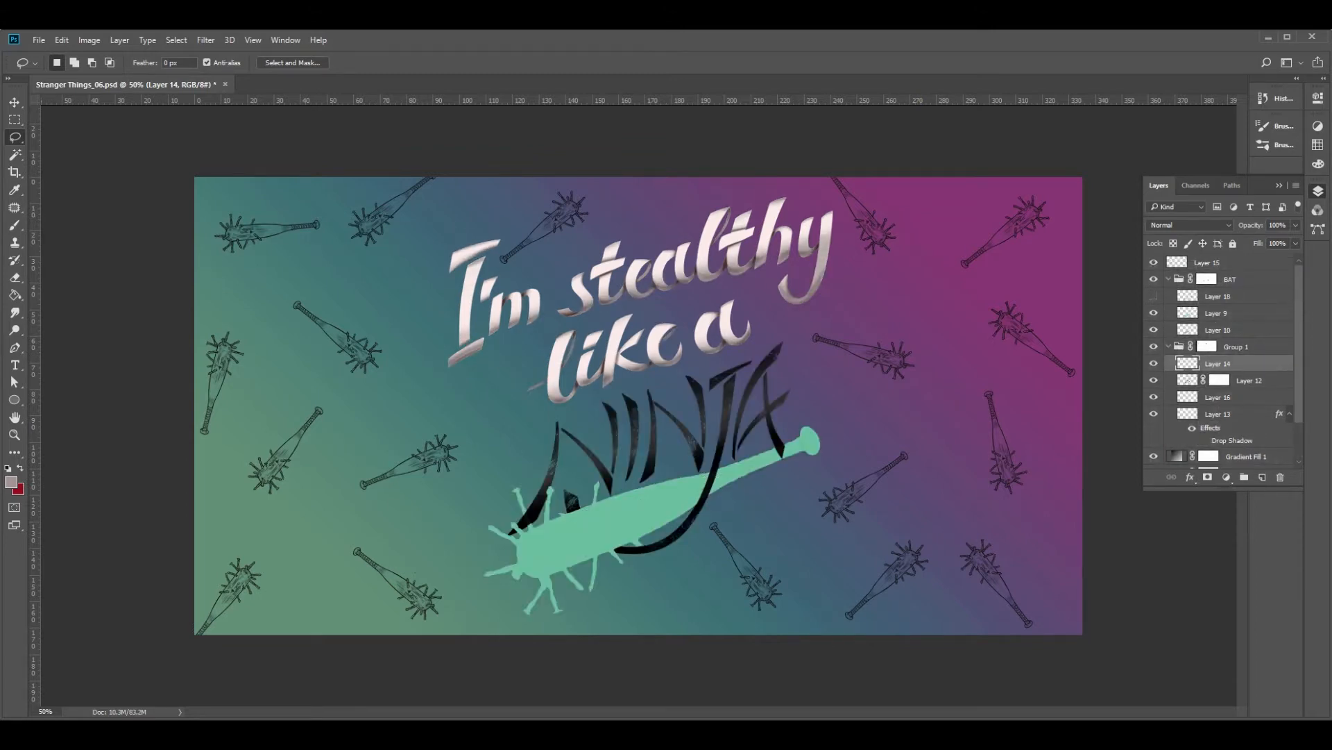
- Fill the bat selection on Layer 19 with a linear gradient from the bat's green at the handle to the background's purple at the spiked head
key(g)
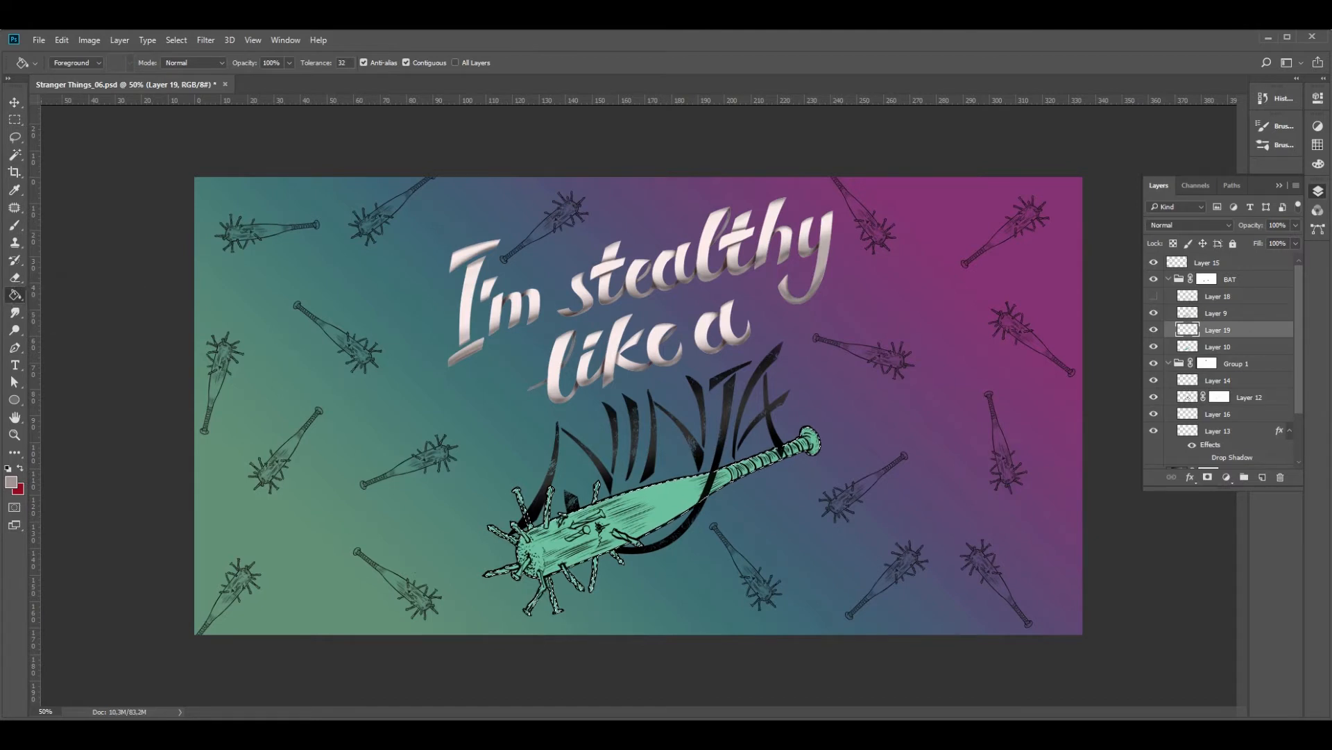
right_click(17, 297)
click(75, 294)
alt+click(1043, 208)
key(x)
click(670, 496)
key(g)
drag(862, 419, 507, 588)
key(ctrl+z)
drag(774, 460, 545, 573)
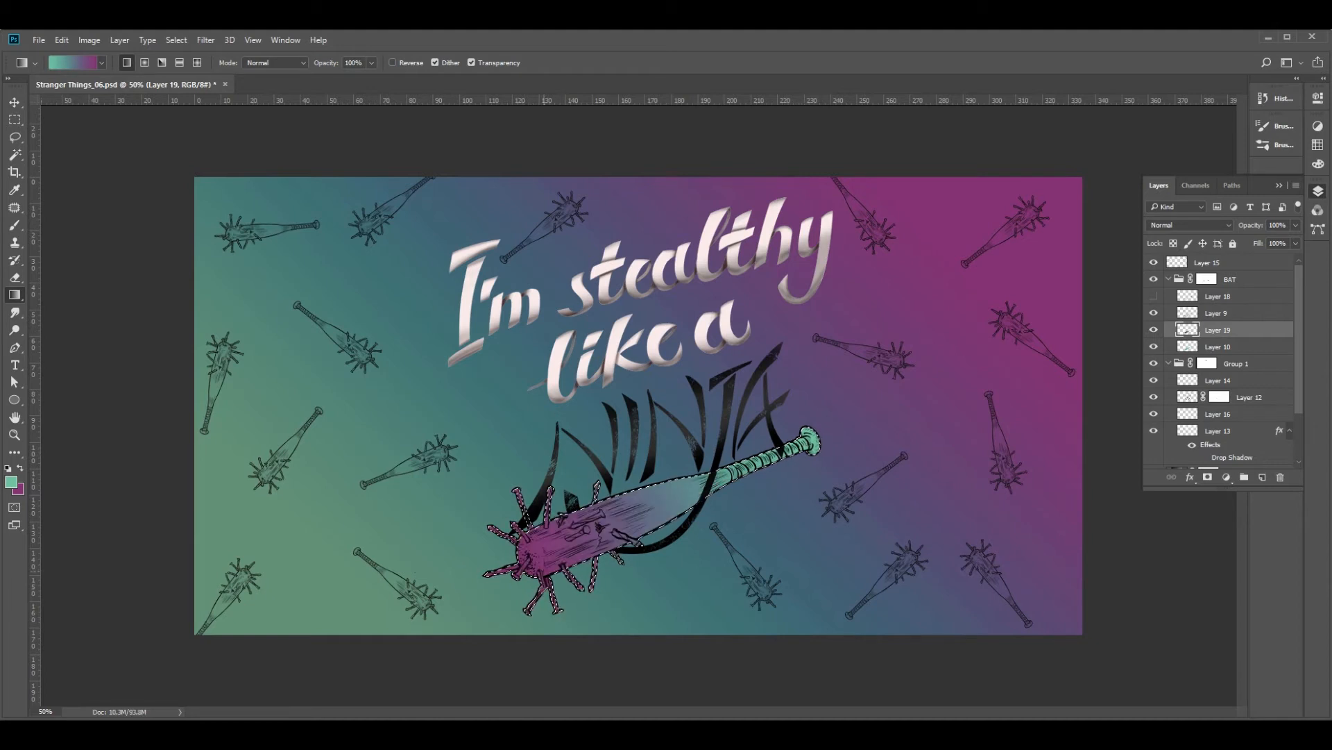
- Try Layer 19 at 50% and 80% opacity
double_click(1277, 225)
text(50)
double_click(1277, 225)
text(80)
key(ctrl+z)
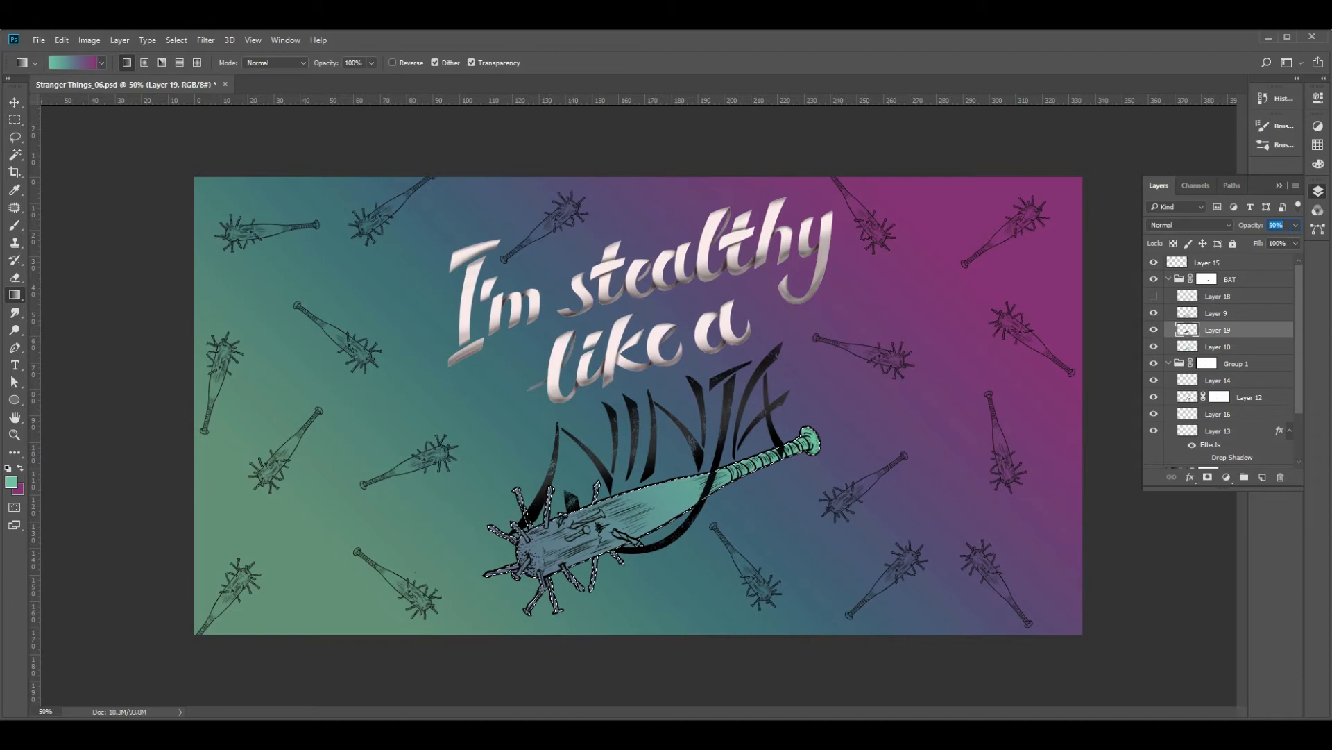
- Set Layer 19's opacity to 100% and its blend mode to Color
text(100)
key(Return)
click(1190, 225)
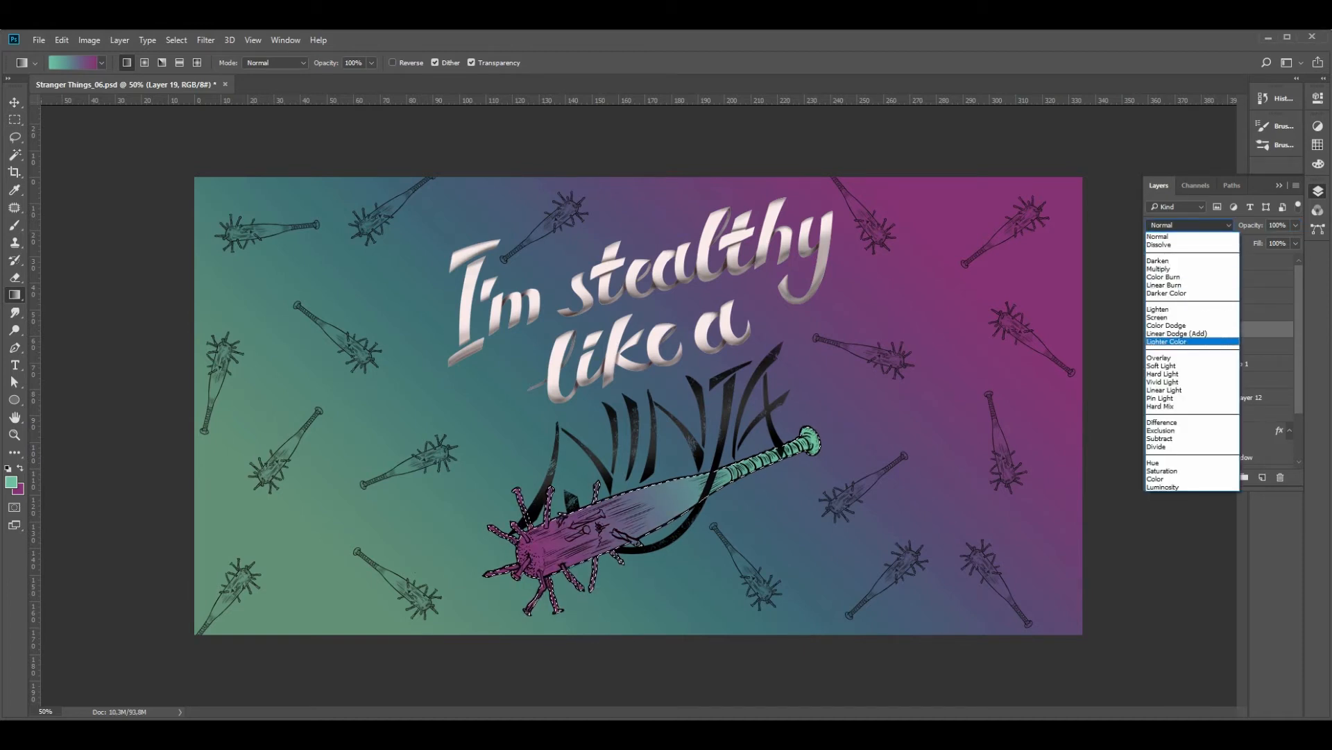
click(1155, 479)
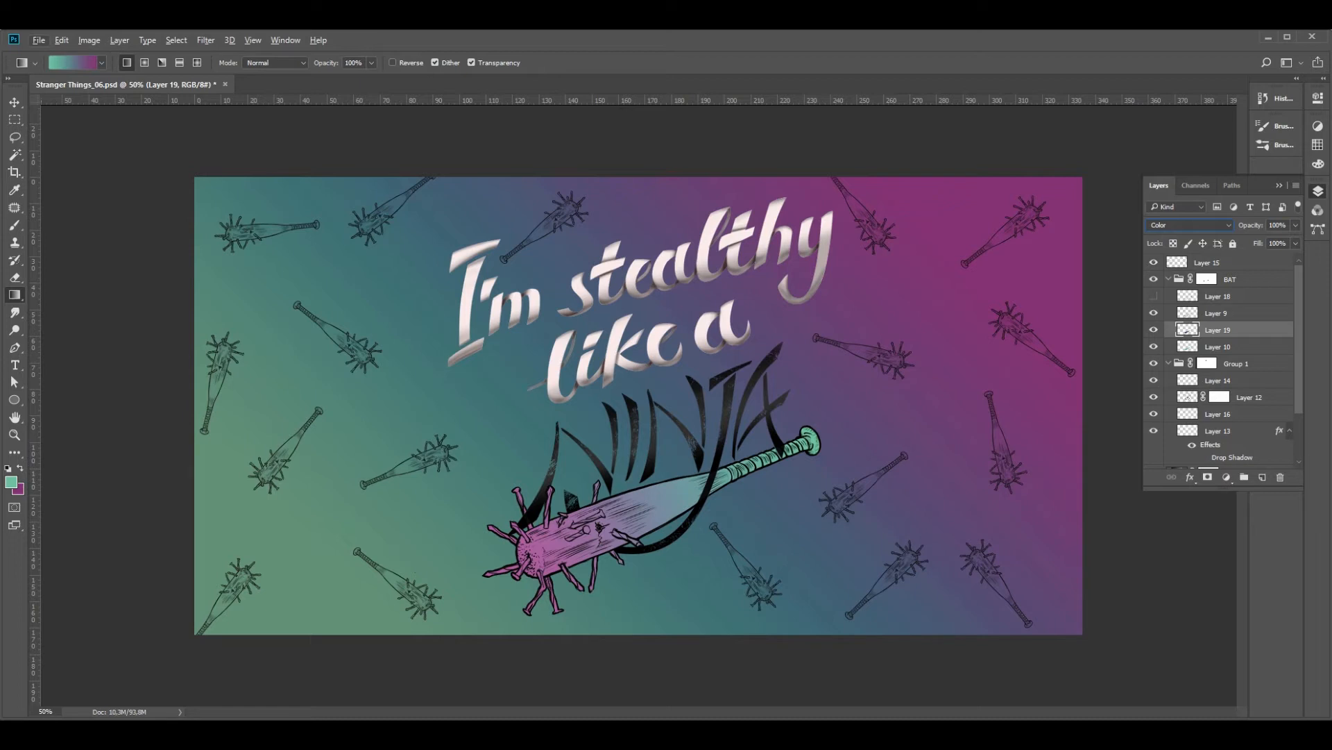
- Select Layer 13 in Group 1 and turn on its Drop Shadow effect
key(alt+bracketleft)
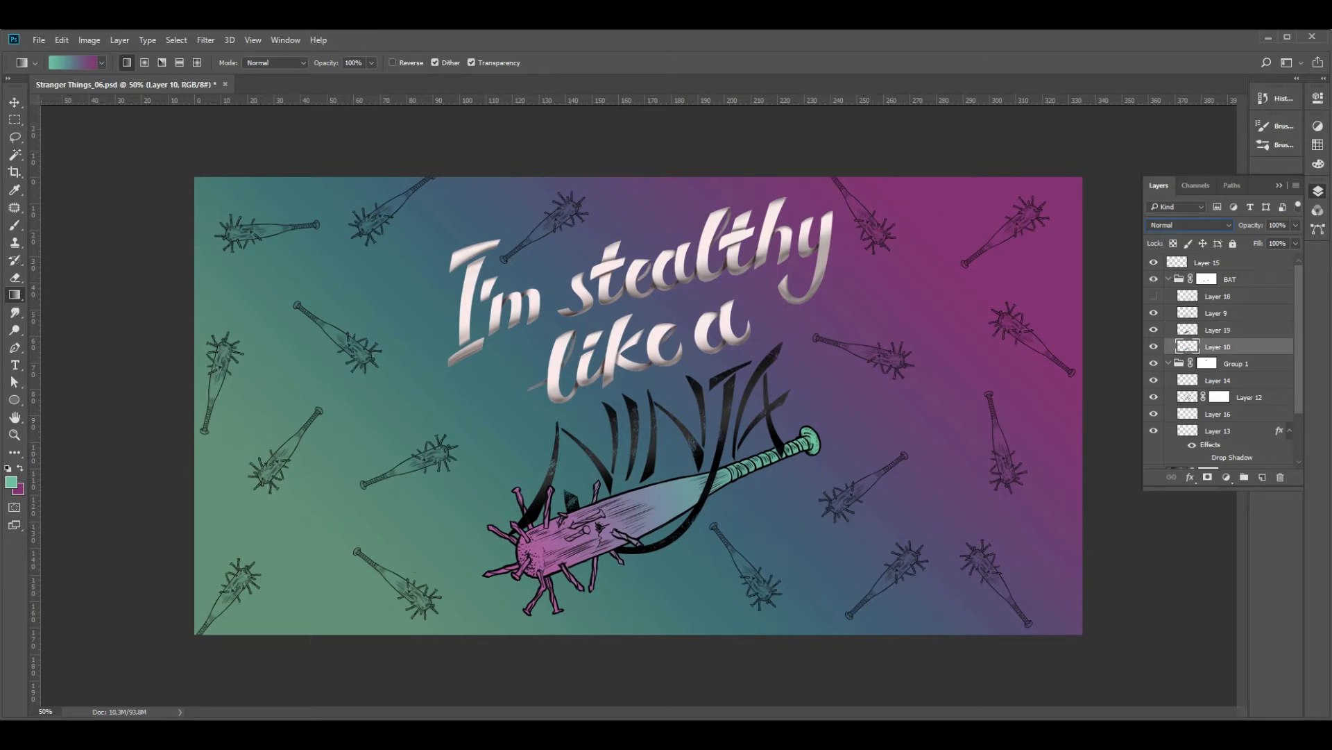
key(alt+bracketleft)
key(alt+bracketleft)
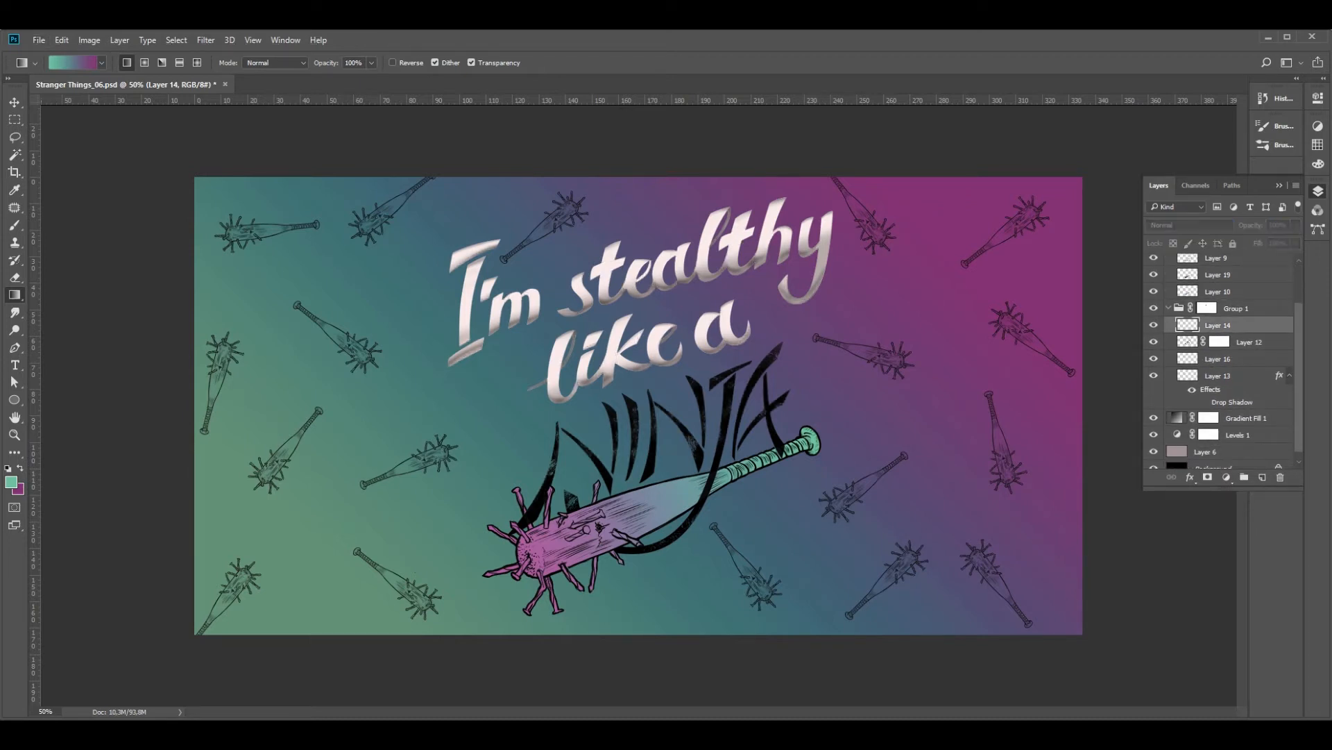
key(alt+bracketleft)
key(alt+bracketleft)
key(alt+bracketleft)
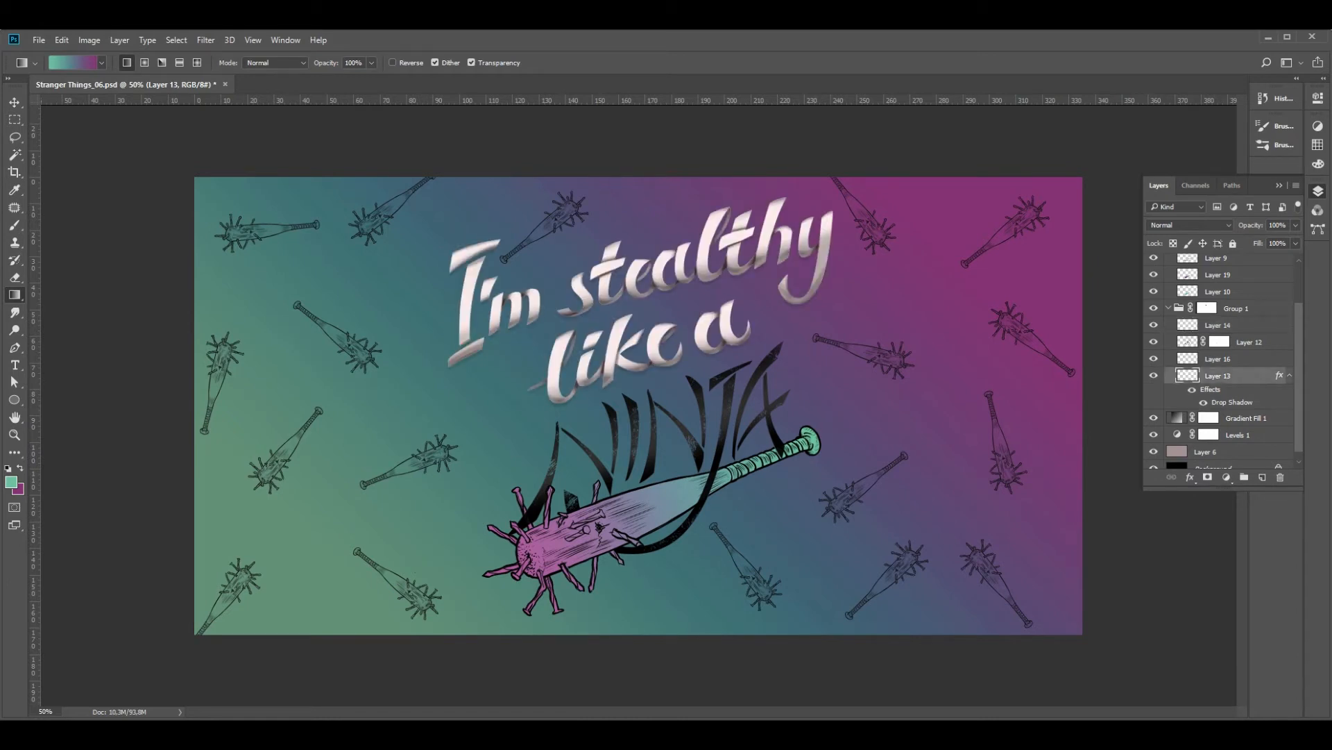
- Collapse the BAT group and try adding a Drop Shadow effect to Layer 12
key(alt+bracketright)
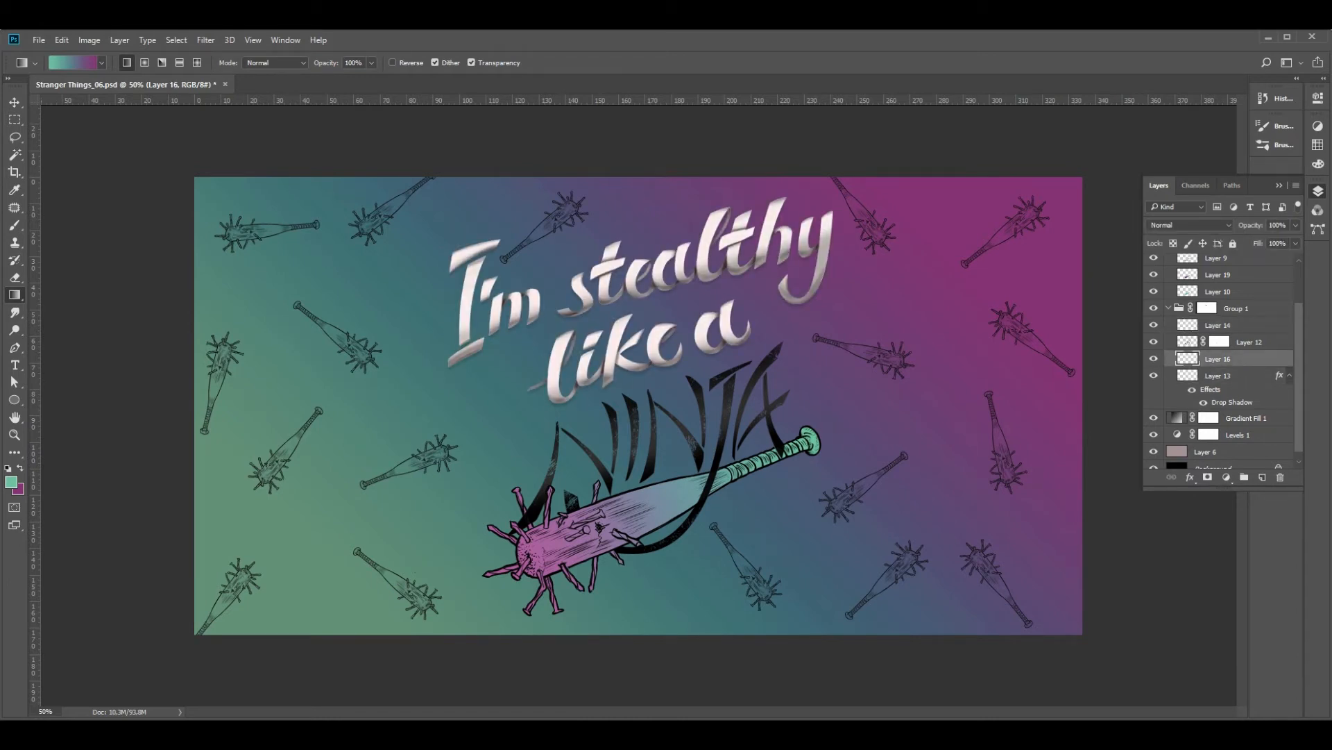
scroll(1222, 361, up, 2)
click(1190, 477)
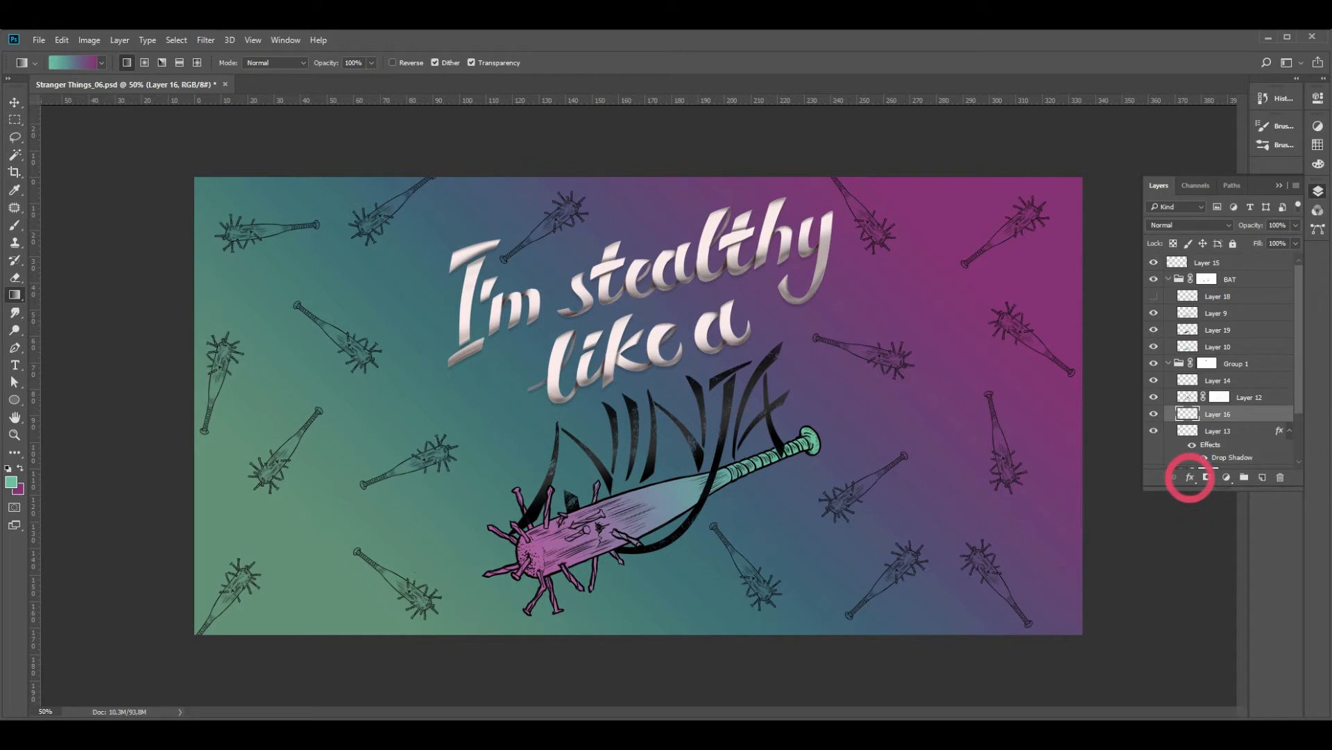
click(1169, 279)
mouse_move(1154, 313)
mouse_down()
mouse_move(1153, 346)
mouse_move(1153, 313)
mouse_up()
click(1250, 330)
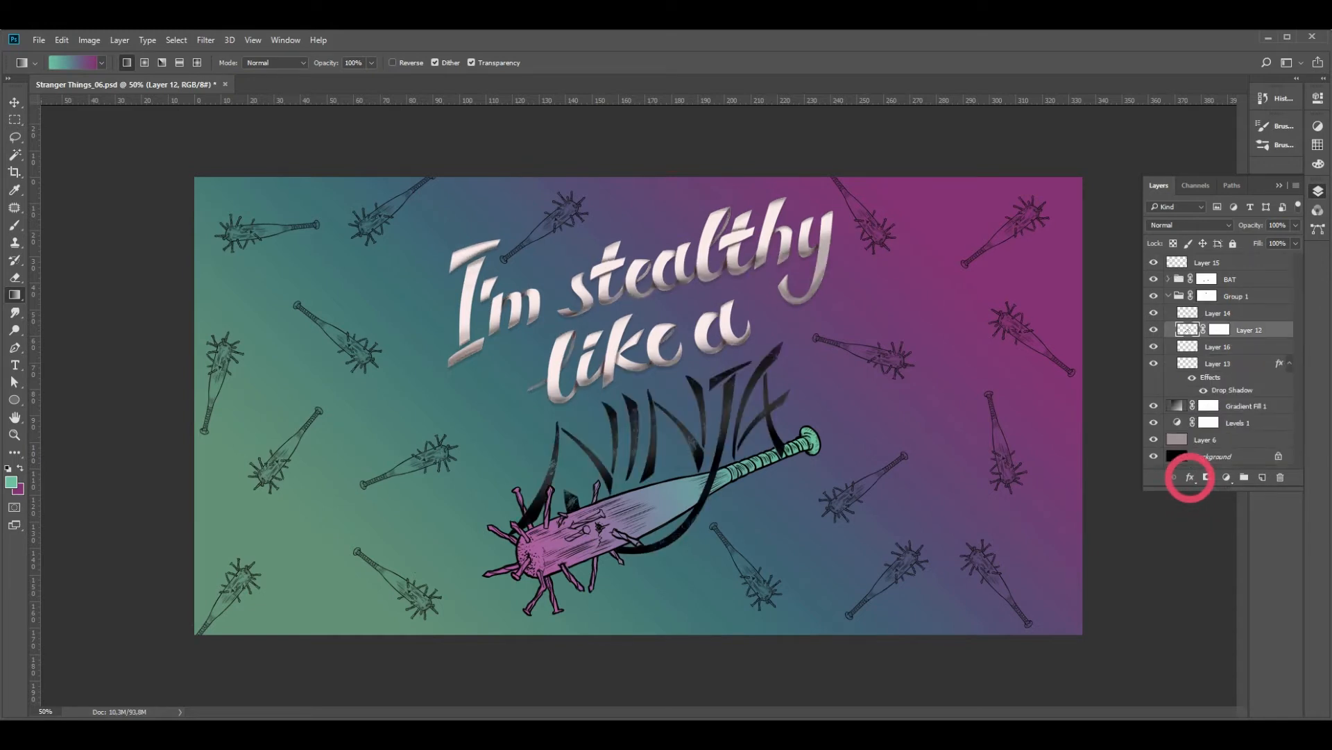
click(1190, 477)
click(1221, 647)
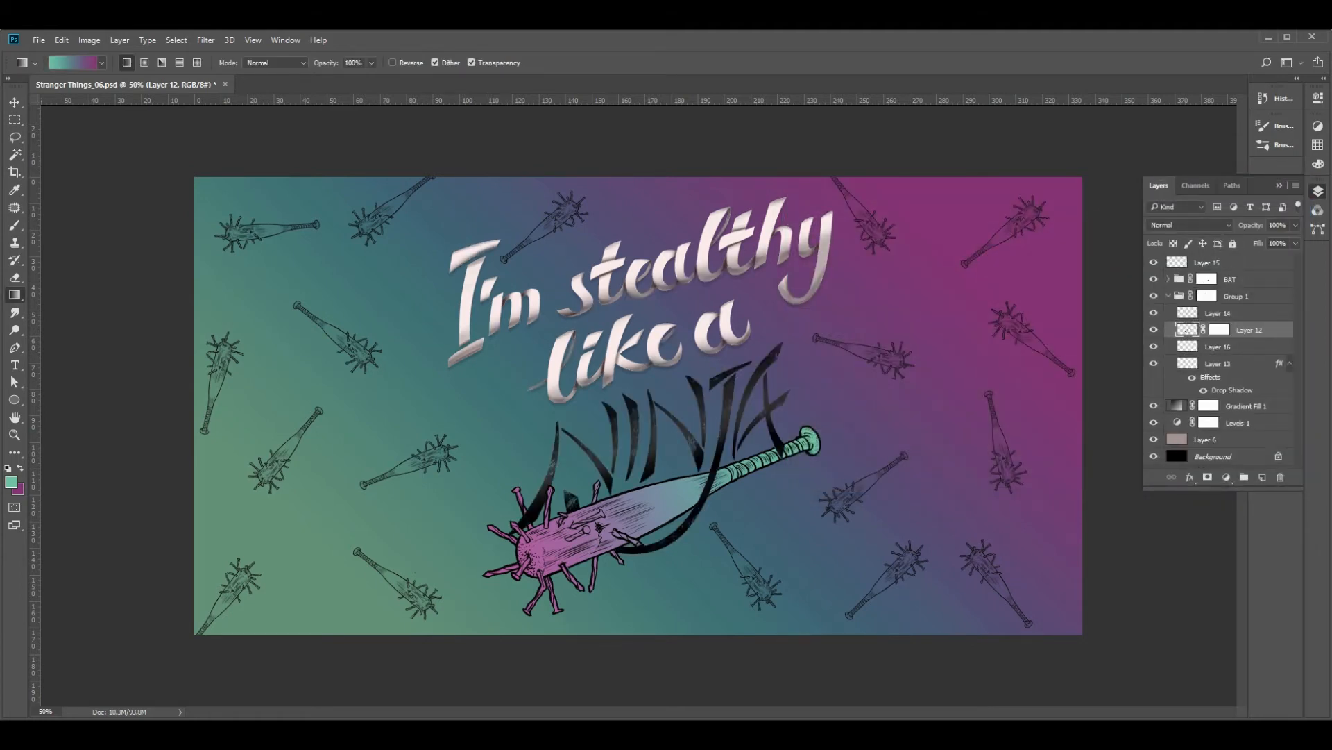
- Check what Layers 16, 13 and 14 contribute by hiding and showing them
click(1153, 347)
click(1153, 364)
click(1154, 364)
click(1153, 313)
click(1153, 313)
click(1154, 313)
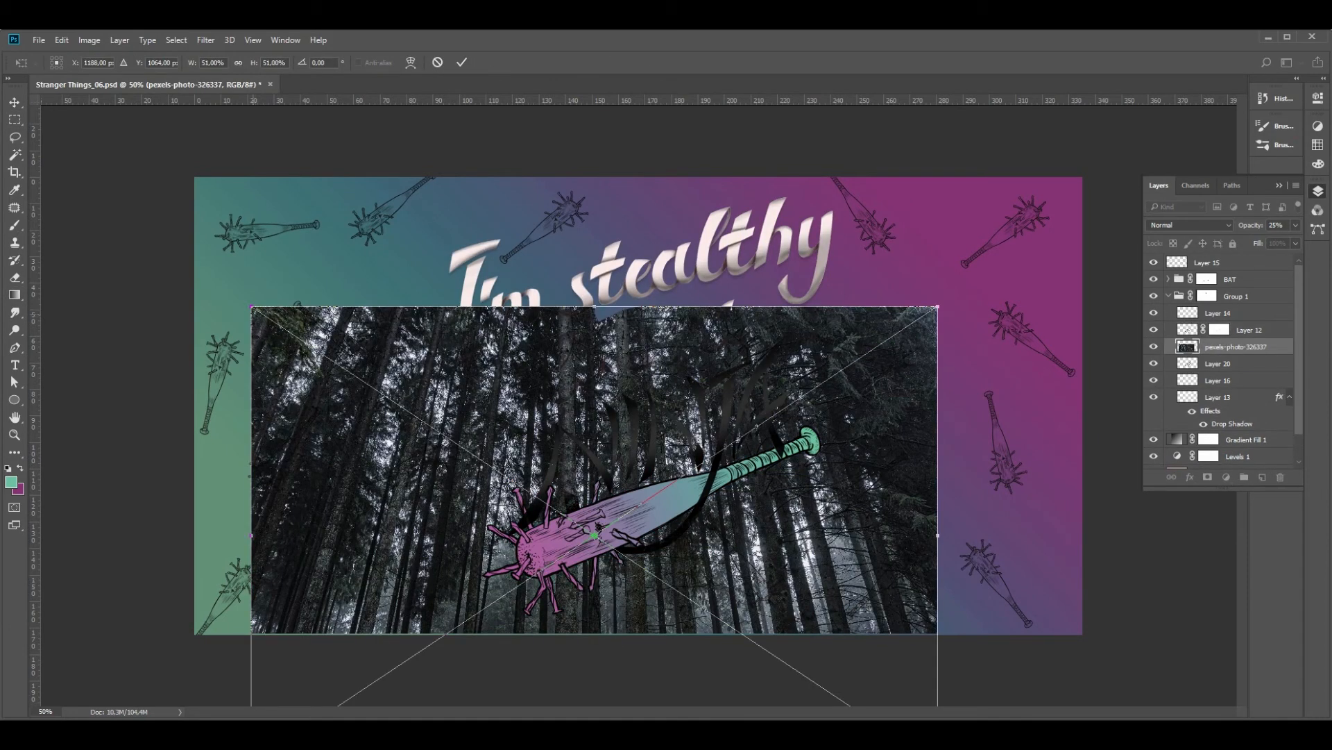
- Enlarge the placed forest photo to cover the whole canvas and move its layer directly beneath Levels 1
drag(251, 306, 190, 265)
drag(937, 265, 1093, 164)
key(Return)
drag(1235, 347, 1234, 447)
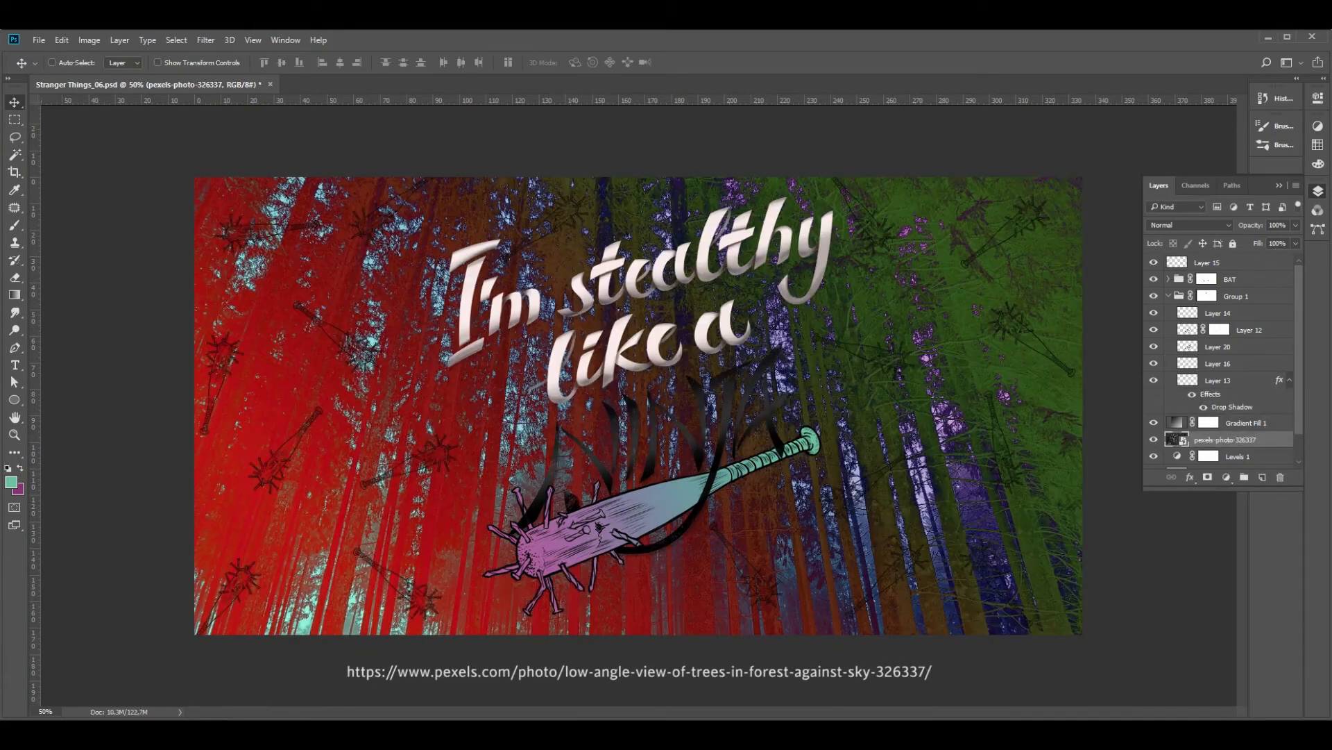
click(1227, 477)
double_click(1225, 439)
drag(1226, 439, 1225, 464)
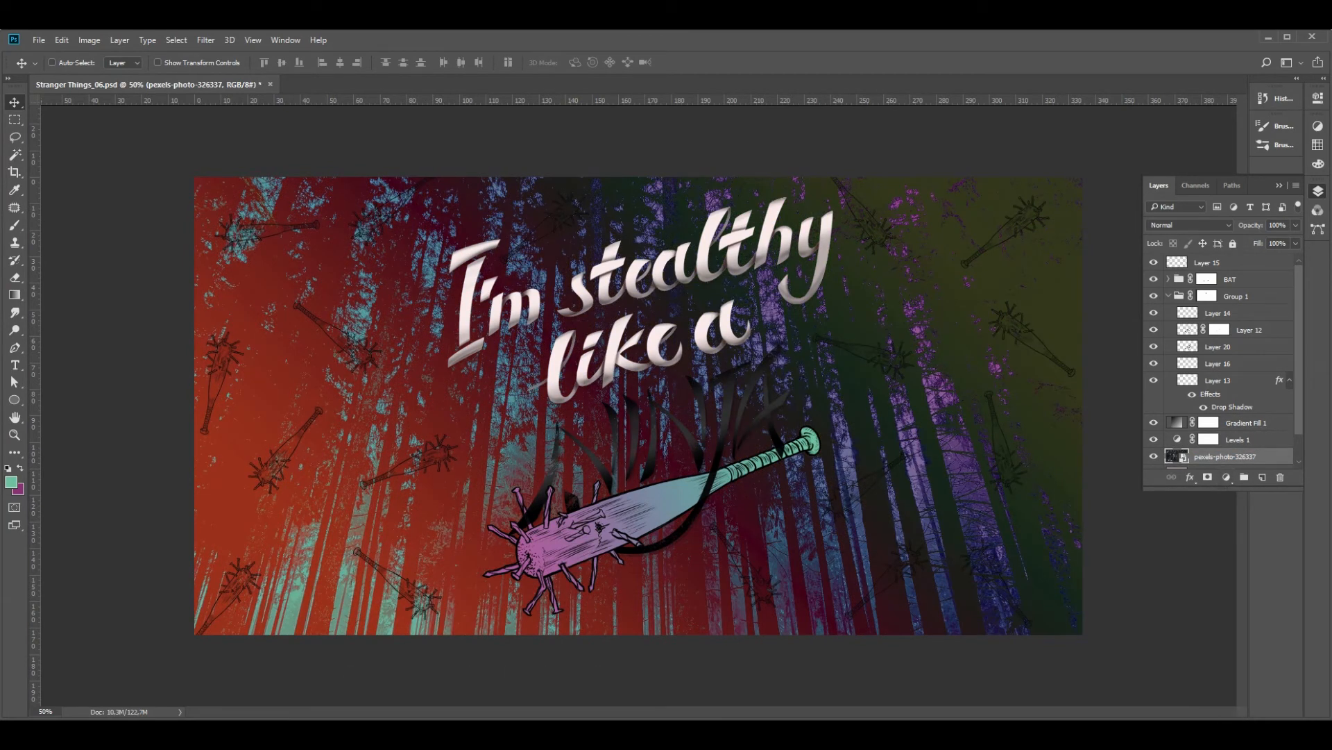
- Fade the forest photo by setting Levels 1 to input 0, 1.34 and 195 and output 145 to 180
click(1238, 439)
double_click(1177, 439)
drag(1137, 268, 1166, 230)
drag(1243, 268, 1152, 230)
mouse_move(1234, 230)
mouse_down()
mouse_move(1137, 230)
mouse_move(1231, 230)
mouse_up()
drag(1146, 230, 1242, 269)
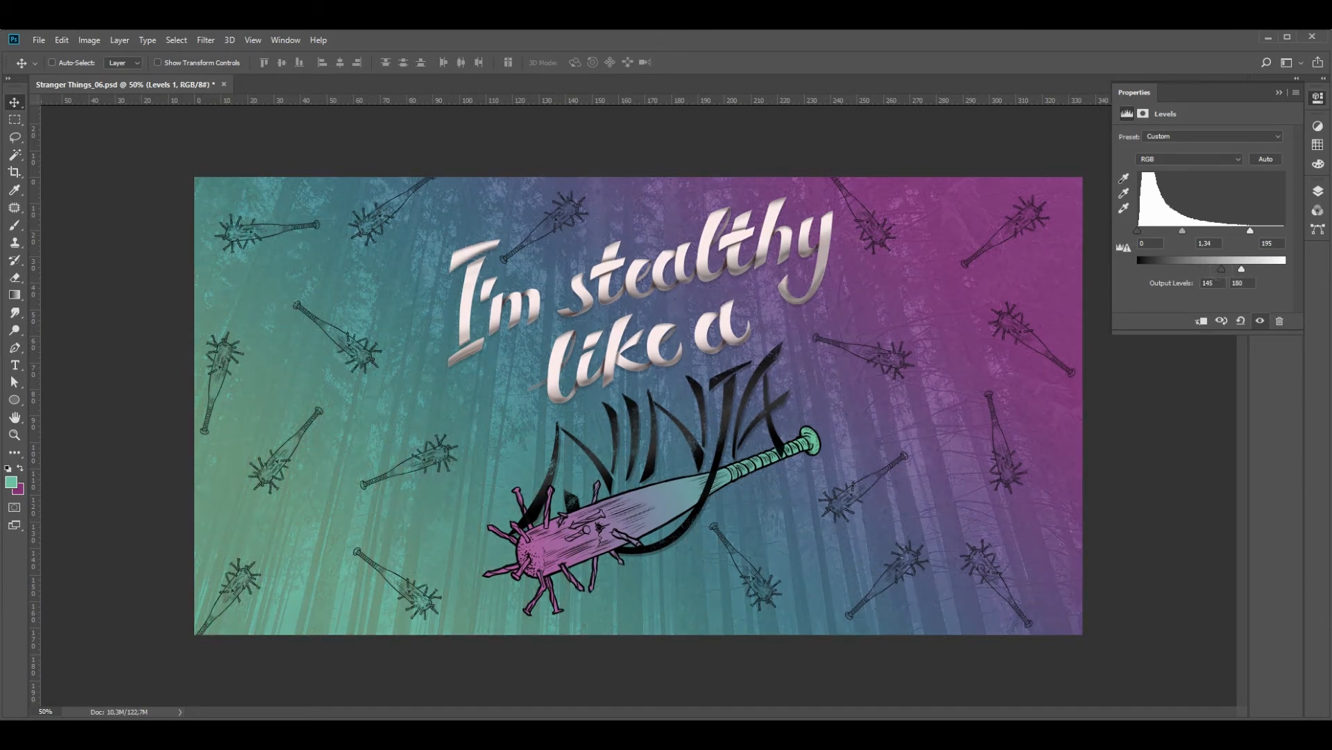
click(1279, 92)
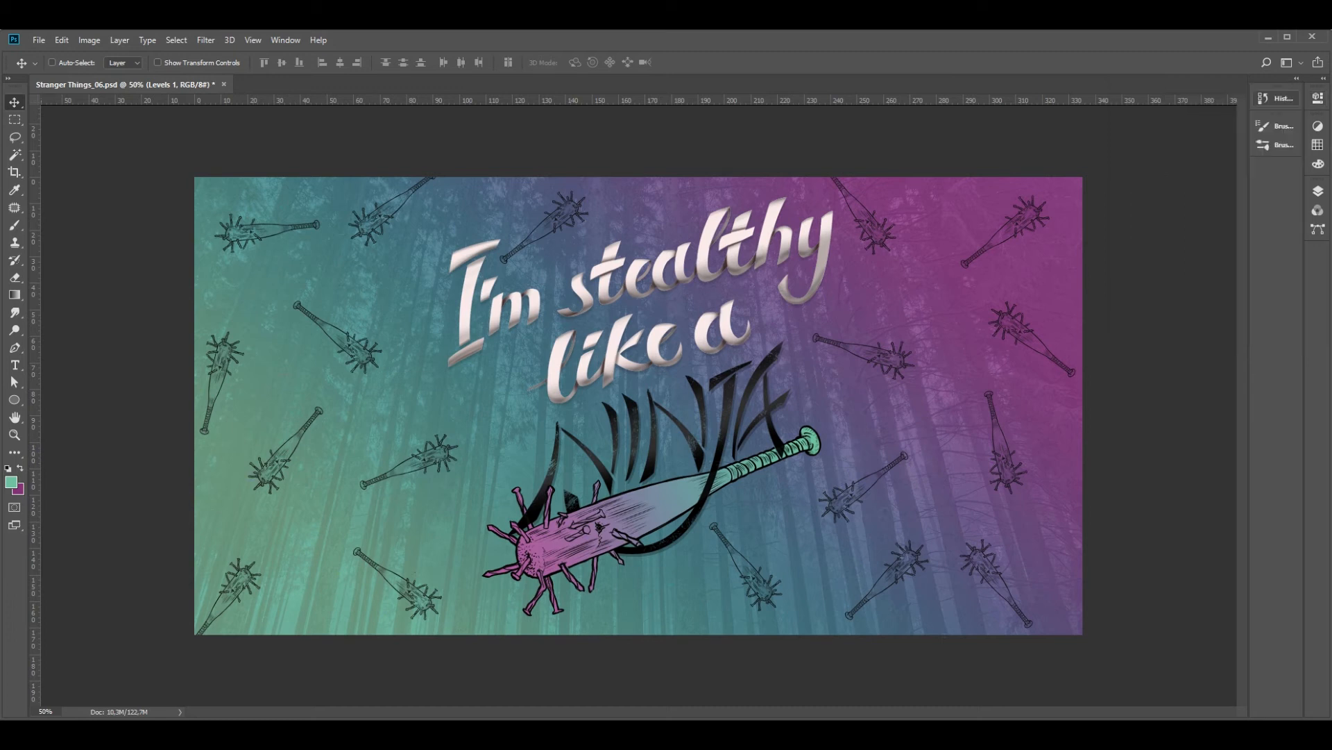
- Inspect the artwork at 66.67% zoom, return to 50% and select Layer 20
ctrl+click(842, 437)
drag(842, 438, 934, 437)
key(z)
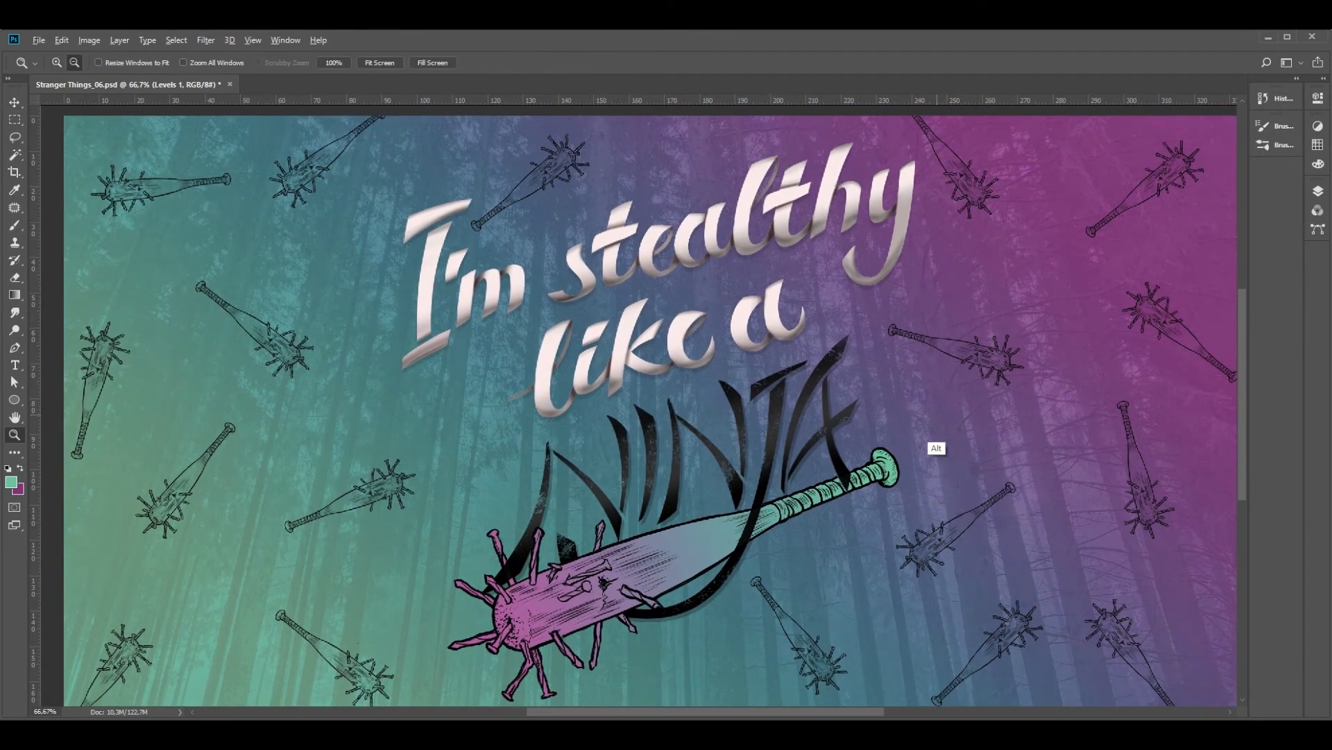
alt+click(935, 446)
click(1318, 191)
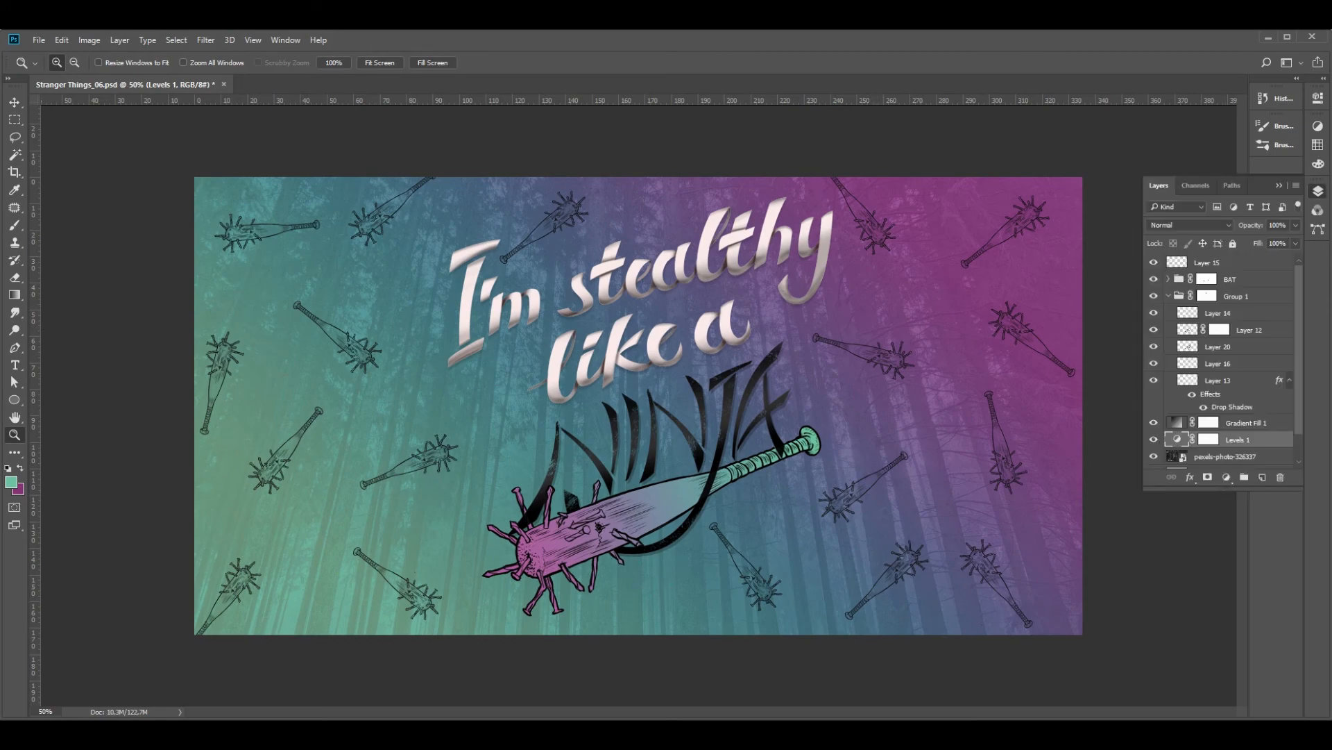
click(1218, 346)
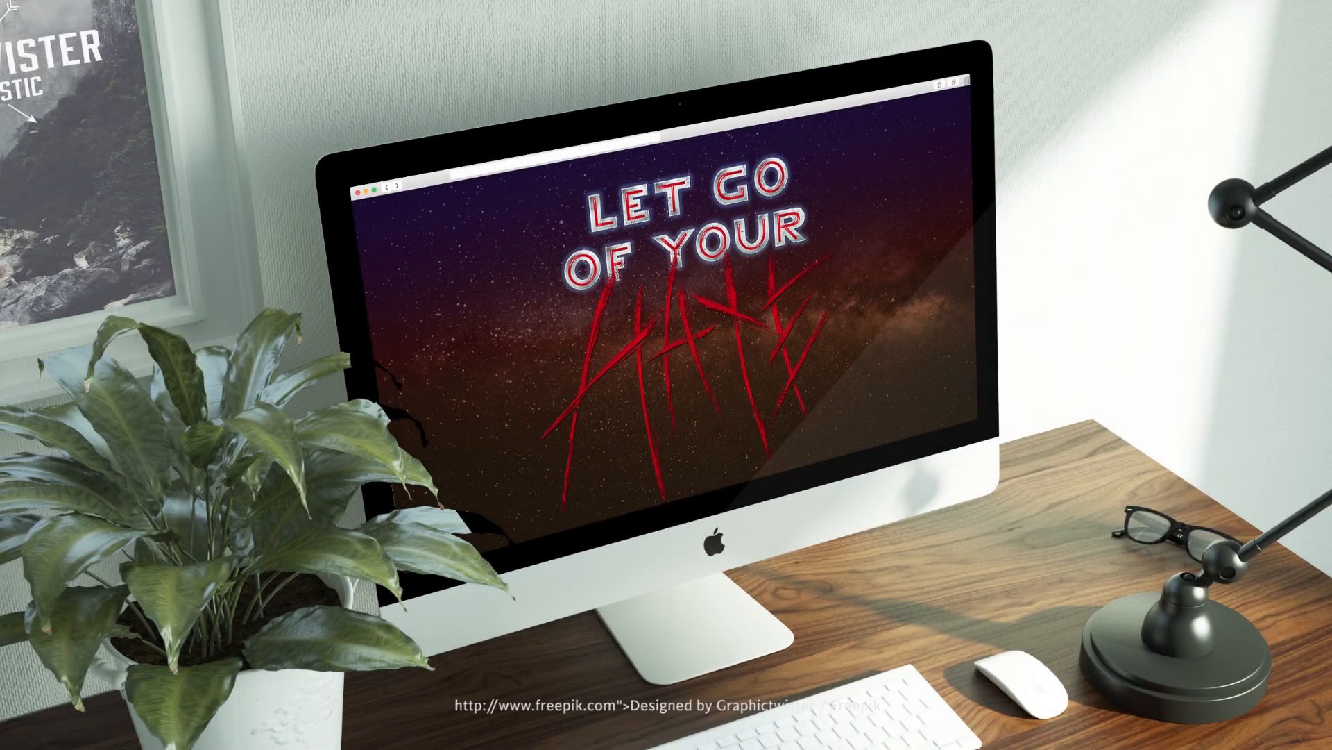